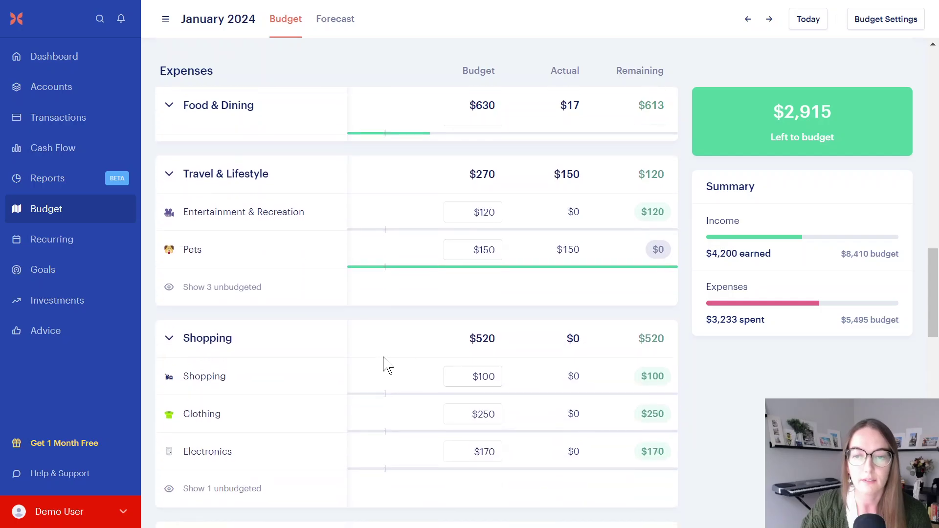
Step: Look through the January 2024 expense budget groups and open the household category settings
{"action": "scroll", "coordinate": [356, 364], "scroll_direction": "down", "scroll_amount": 3}
{"action": "scroll", "coordinate": [356, 365], "scroll_direction": "down", "scroll_amount": 5}
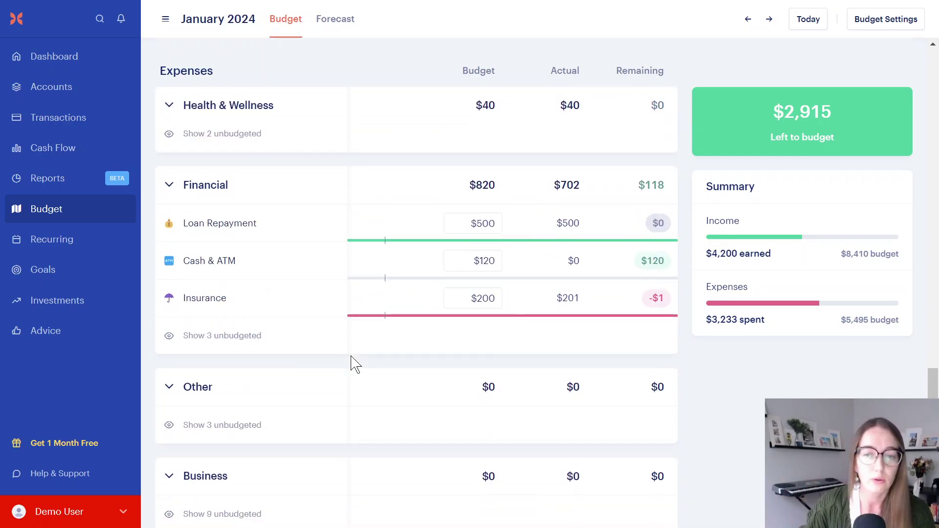
{"action": "scroll", "coordinate": [356, 364], "scroll_direction": "down", "scroll_amount": 3}
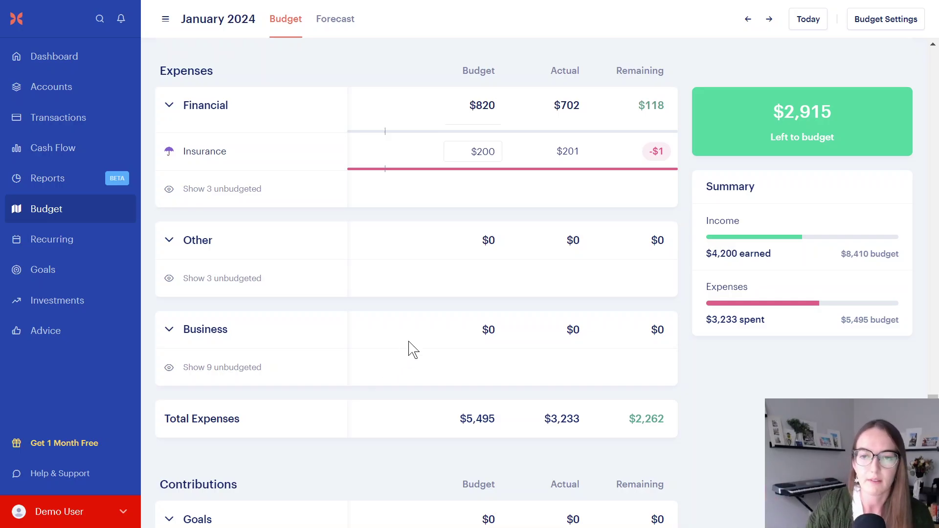
{"action": "scroll", "coordinate": [415, 345], "scroll_direction": "up", "scroll_amount": 3}
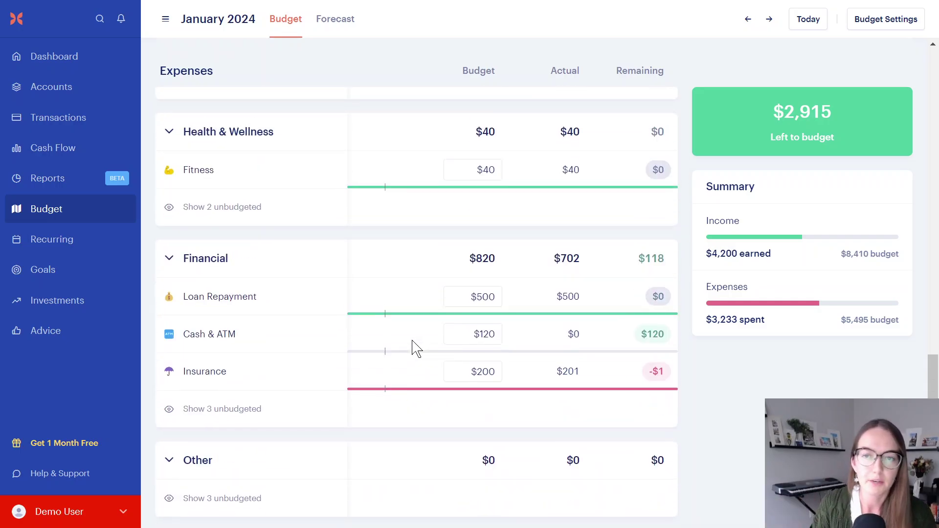
{"action": "left_click", "coordinate": [118, 522]}
{"action": "left_click", "coordinate": [69, 451]}
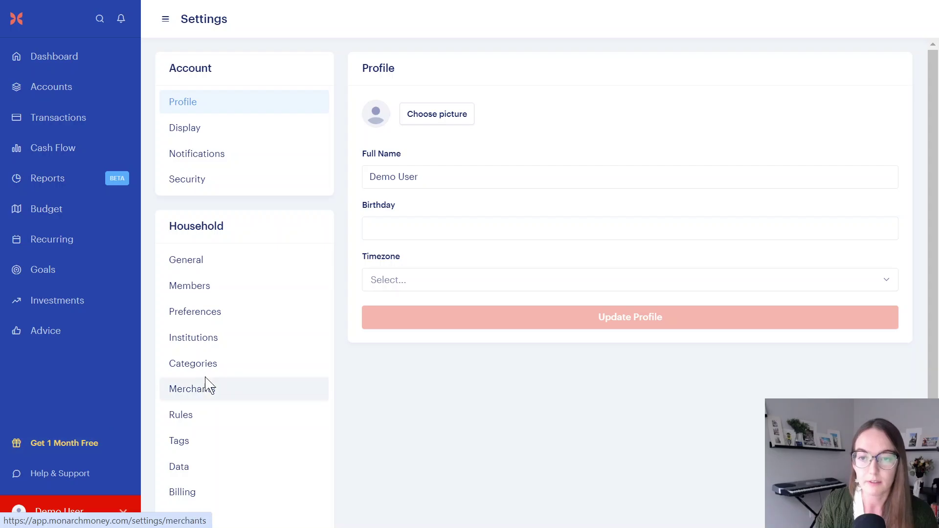
{"action": "left_click", "coordinate": [221, 374]}
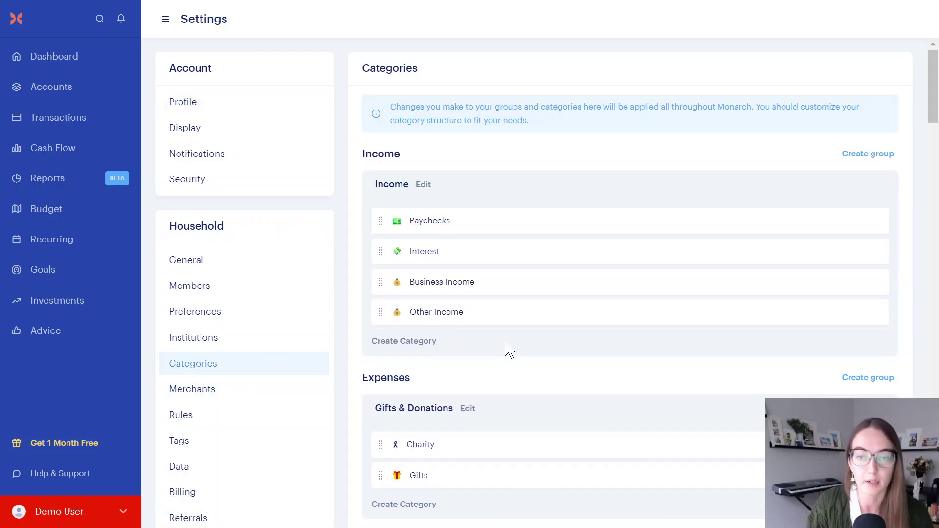
Step: Move the Bills & Utilities group to the start of the Expenses section, ahead of Gifts & Donations
{"action": "scroll", "coordinate": [507, 351], "scroll_direction": "down", "scroll_amount": 4}
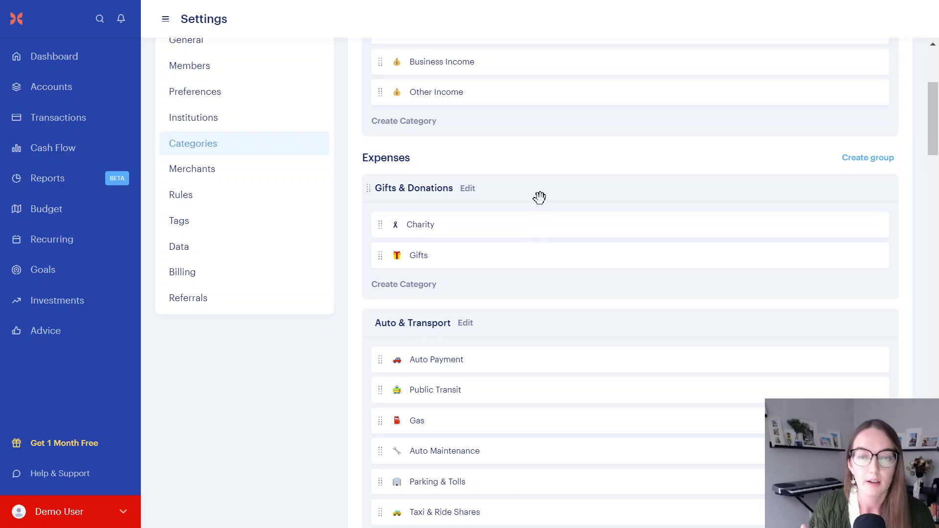
{"action": "scroll", "coordinate": [535, 186], "scroll_direction": "down", "scroll_amount": 8}
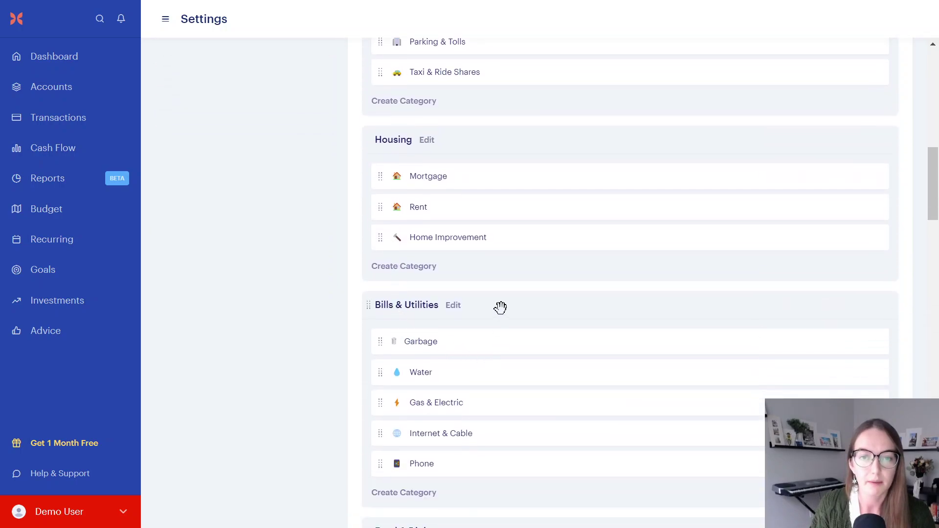
{"action": "left_click_drag", "start_coordinate": [501, 308], "coordinate": [492, 151]}
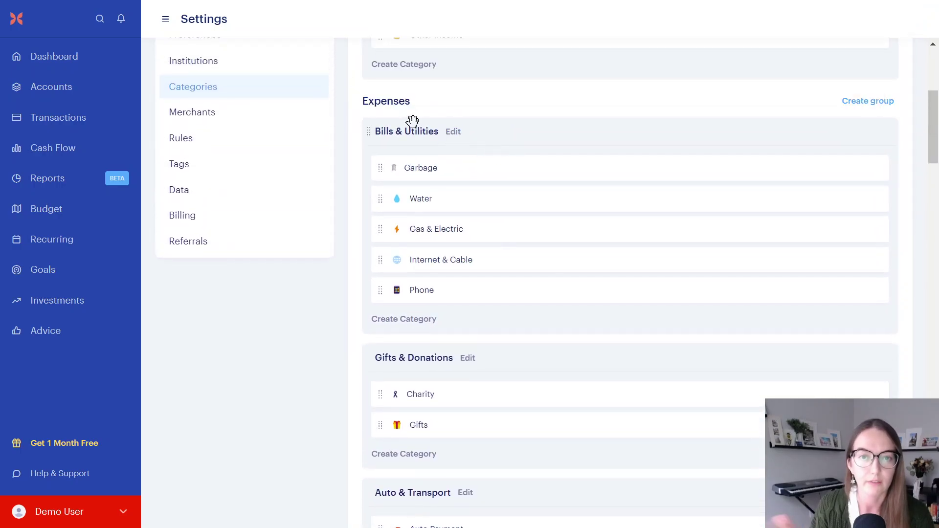
Step: Rename the Bills & Utilities group as "Bills & Fixed Expenses" and save it
{"action": "left_click", "coordinate": [448, 131]}
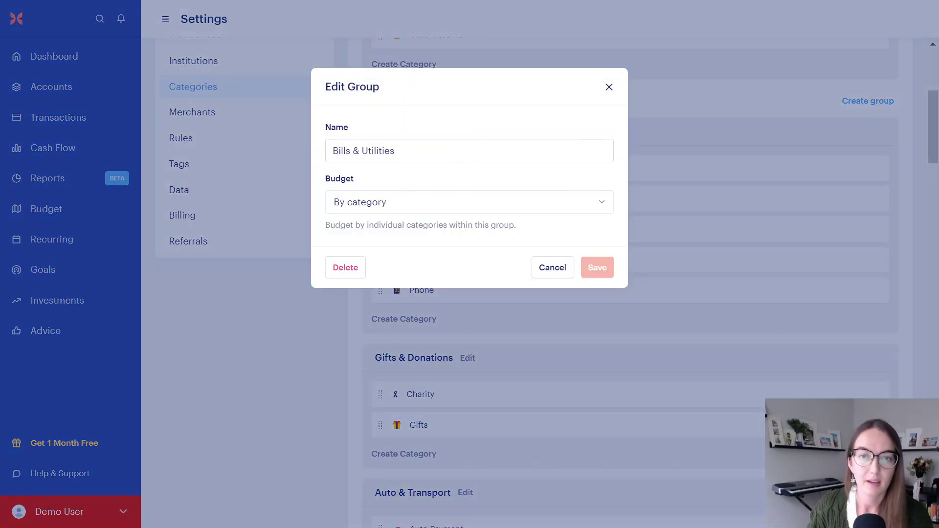
{"action": "double_click", "coordinate": [378, 150]}
{"action": "key", "text": "BackSpace"}
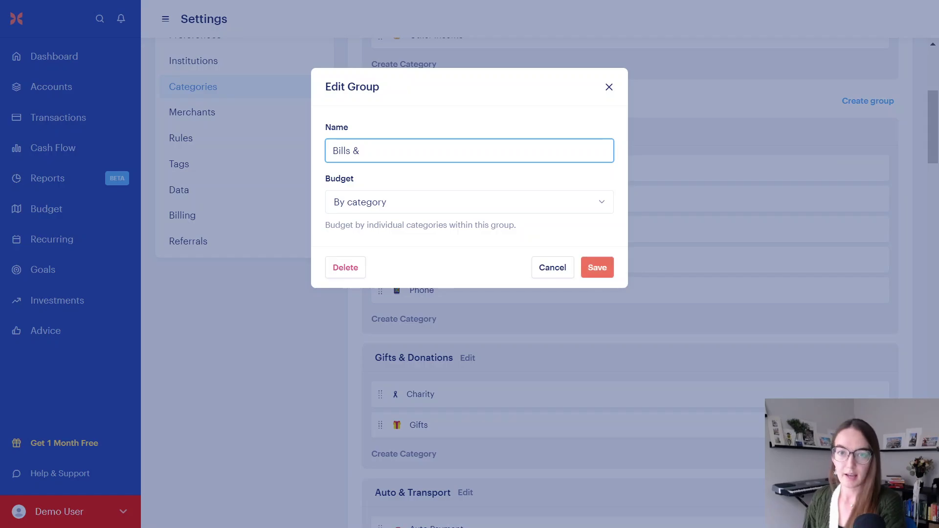
{"action": "type", "text": "Fixed Expenses"}
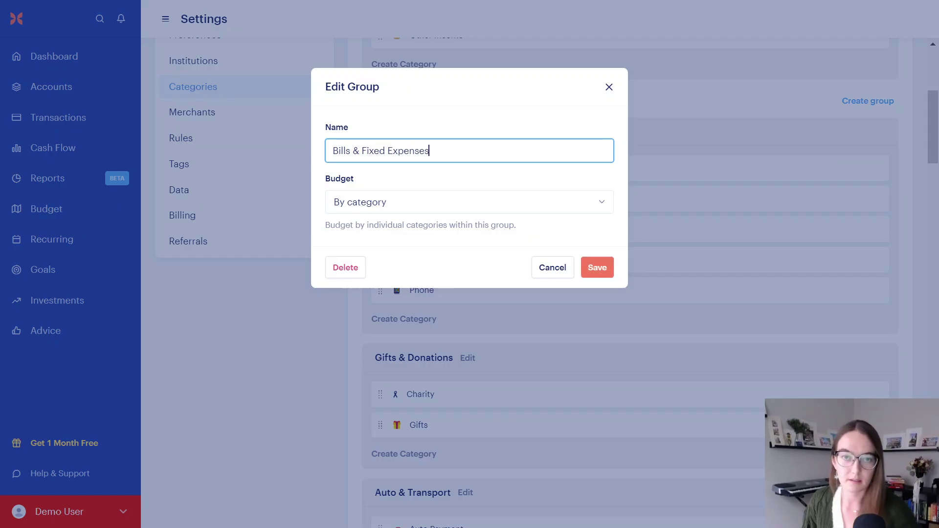
{"action": "left_click", "coordinate": [594, 273]}
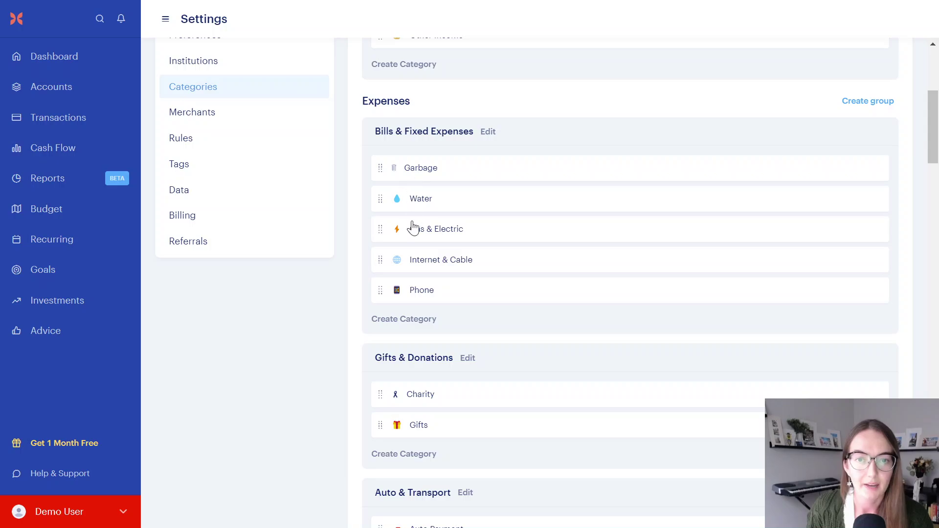
Step: Move the Auto Payment category from Auto & Transport to the end of the Bills & Fixed Expenses group
{"action": "scroll", "coordinate": [455, 232], "scroll_direction": "down", "scroll_amount": 3}
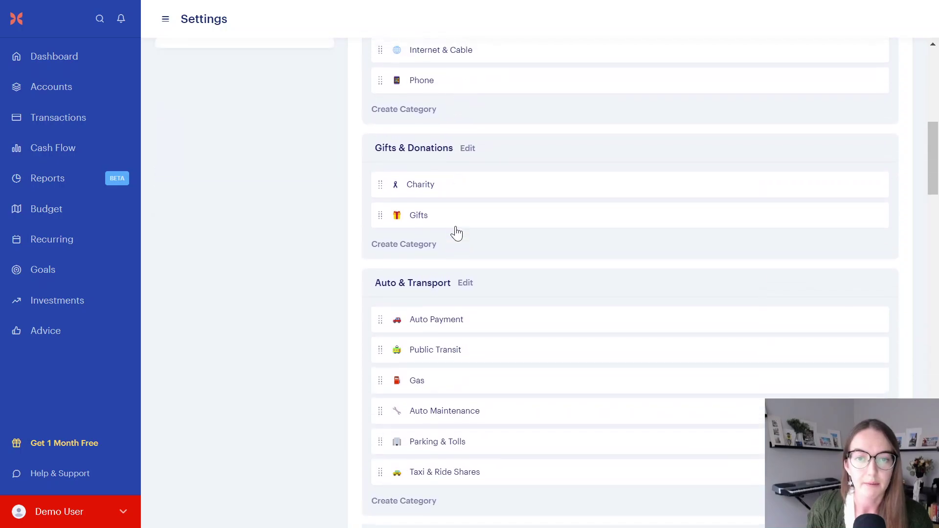
{"action": "left_click_drag", "start_coordinate": [447, 340], "coordinate": [450, 180]}
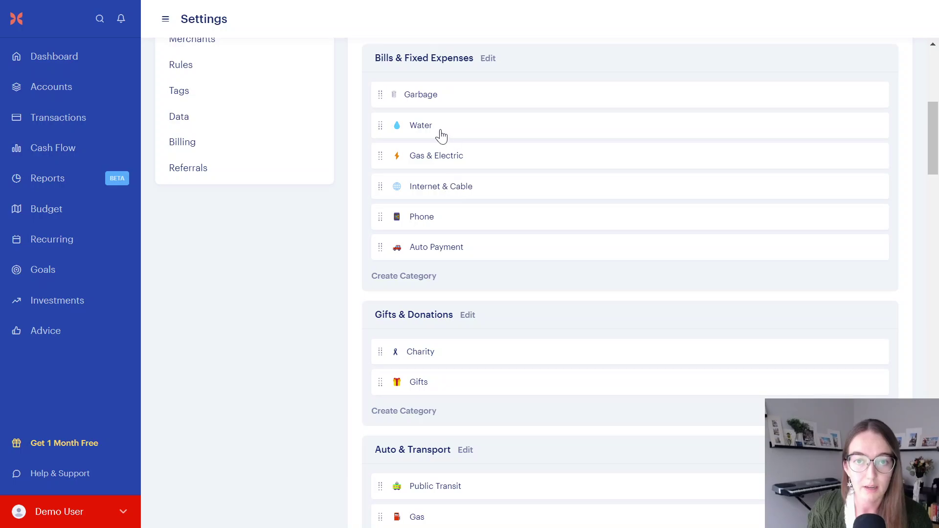
{"action": "mouse_move", "coordinate": [431, 248]}
{"action": "left_mouse_down"}
{"action": "mouse_move", "coordinate": [436, 168]}
{"action": "mouse_move", "coordinate": [438, 250]}
{"action": "mouse_move", "coordinate": [447, 254]}
{"action": "left_mouse_up"}
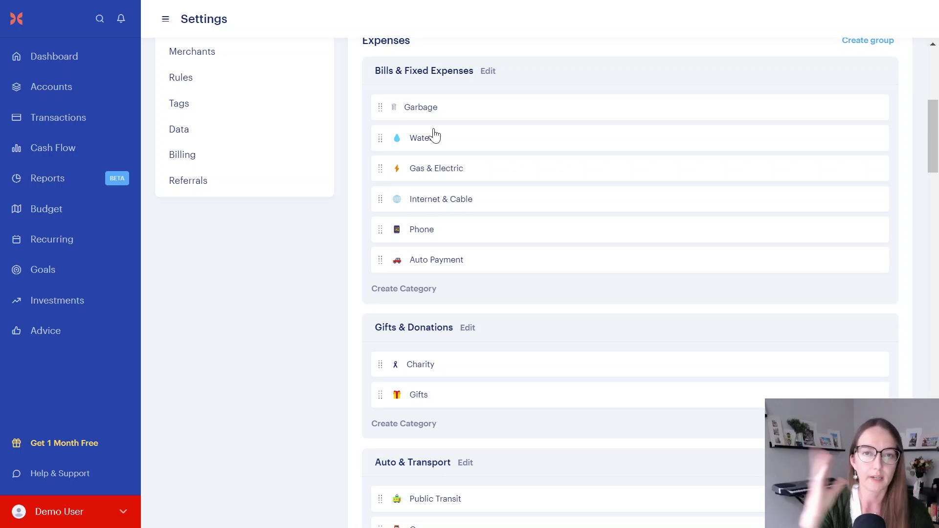
{"action": "left_click_drag", "start_coordinate": [443, 268], "coordinate": [449, 200]}
{"action": "left_click_drag", "start_coordinate": [451, 236], "coordinate": [482, 357]}
Step: Move the Mortgage category from Housing to the first place in the Bills & Fixed Expenses group
{"action": "scroll", "coordinate": [426, 147], "scroll_direction": "down", "scroll_amount": 8}
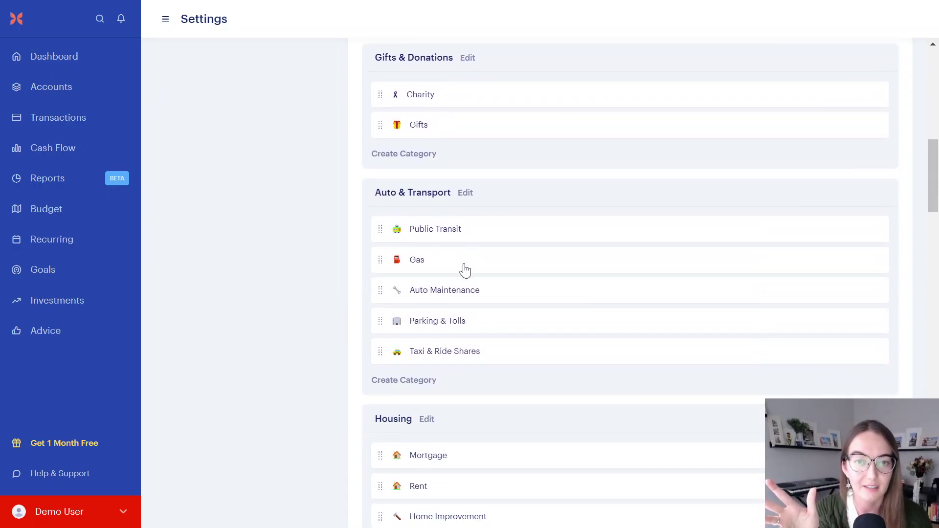
{"action": "scroll", "coordinate": [465, 272], "scroll_direction": "down", "scroll_amount": 3}
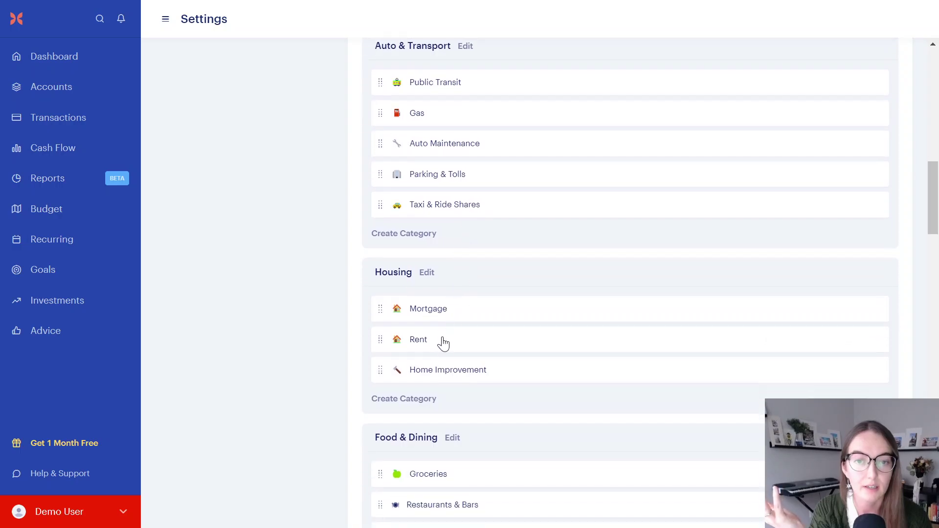
{"action": "left_click_drag", "start_coordinate": [444, 319], "coordinate": [460, 176]}
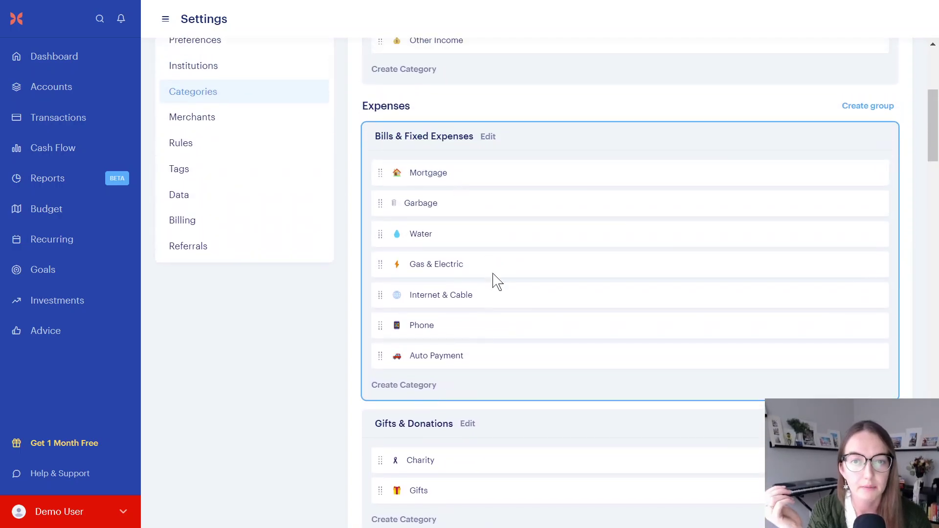
Step: Create a "Subscriptions" category with a calendar icon in the Bills & Fixed Expenses group
{"action": "scroll", "coordinate": [495, 280], "scroll_direction": "down", "scroll_amount": 8}
{"action": "scroll", "coordinate": [495, 282], "scroll_direction": "down", "scroll_amount": 5}
{"action": "scroll", "coordinate": [492, 272], "scroll_direction": "down", "scroll_amount": 8}
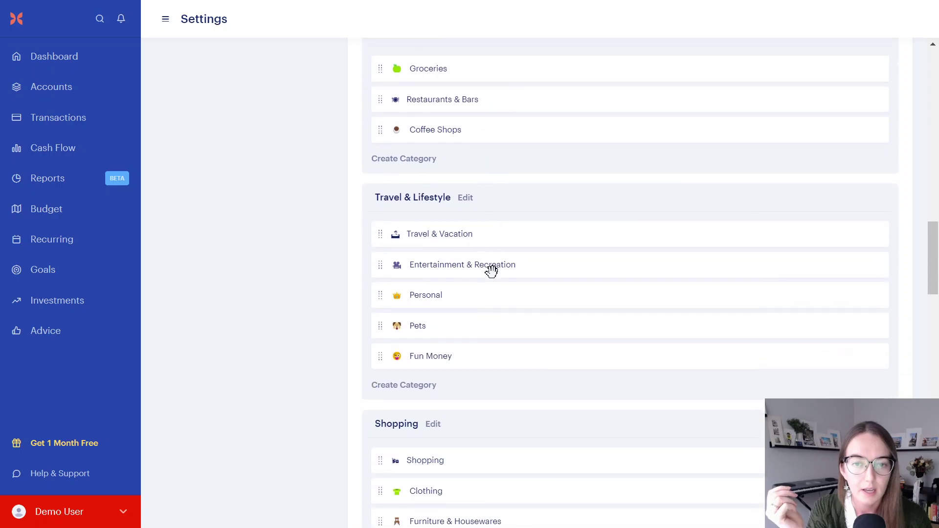
{"action": "scroll", "coordinate": [492, 272], "scroll_direction": "down", "scroll_amount": 5}
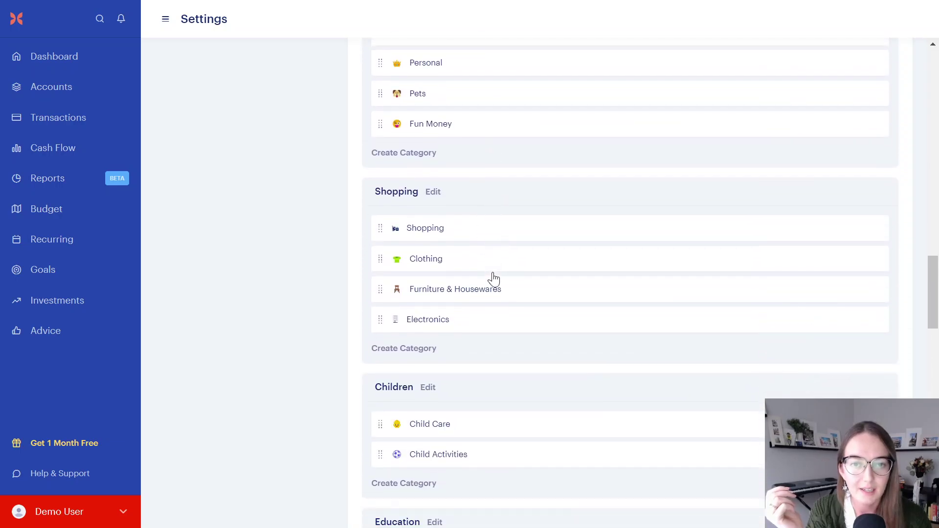
{"action": "scroll", "coordinate": [493, 278], "scroll_direction": "up", "scroll_amount": 20}
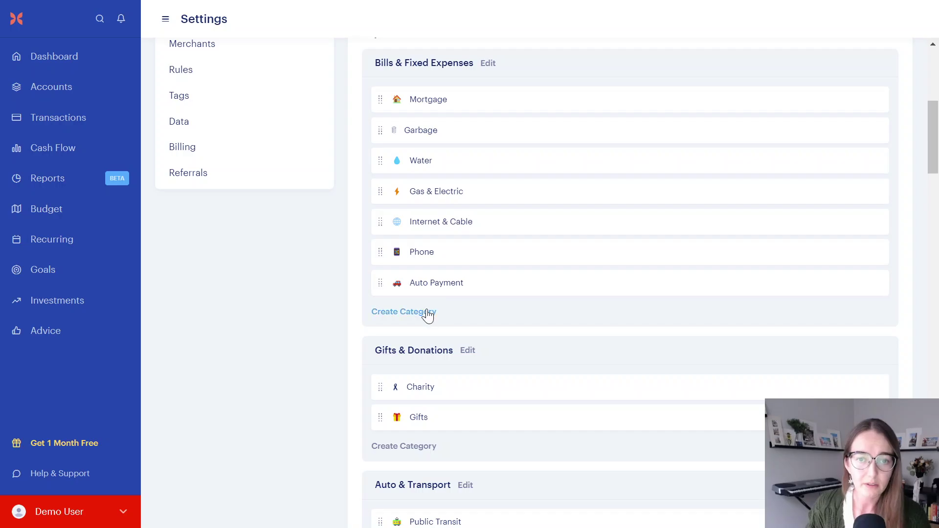
{"action": "left_click", "coordinate": [424, 313]}
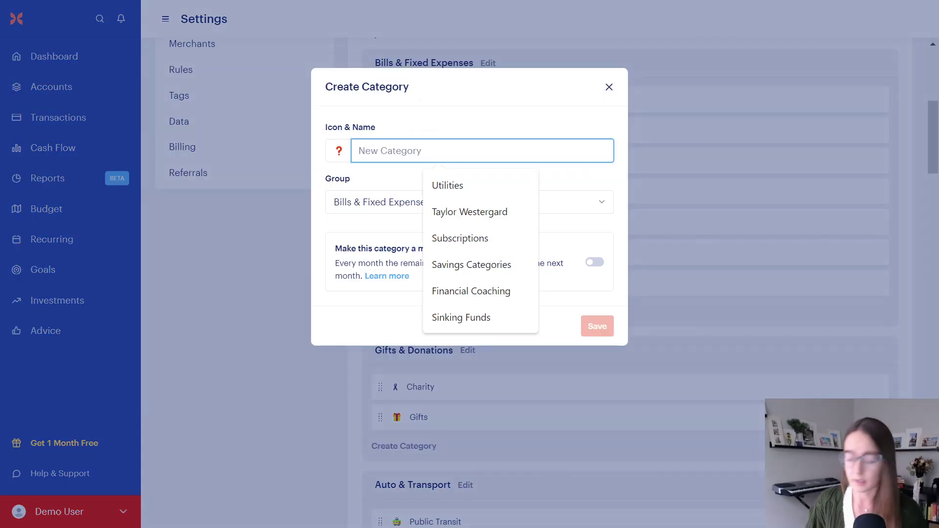
{"action": "type", "text": "Sbuscriptions"}
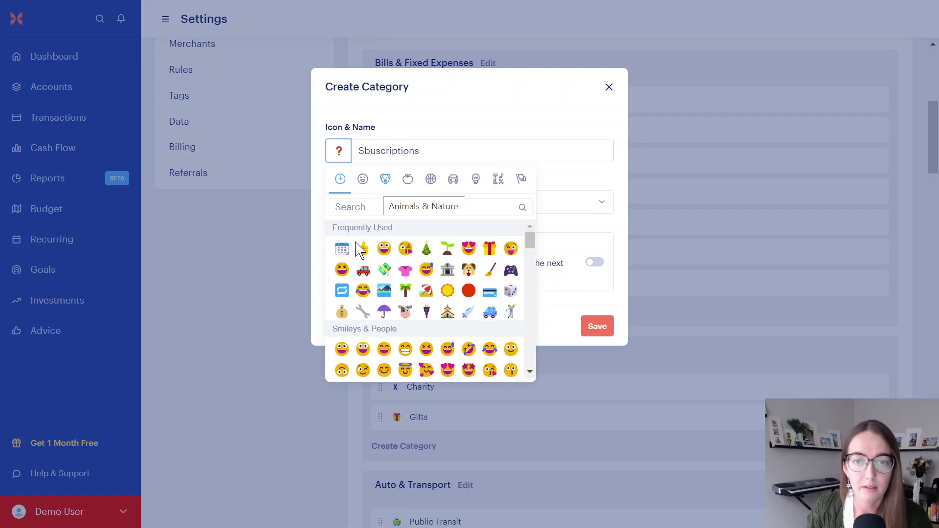
{"action": "left_click", "coordinate": [342, 245]}
{"action": "left_click", "coordinate": [381, 151]}
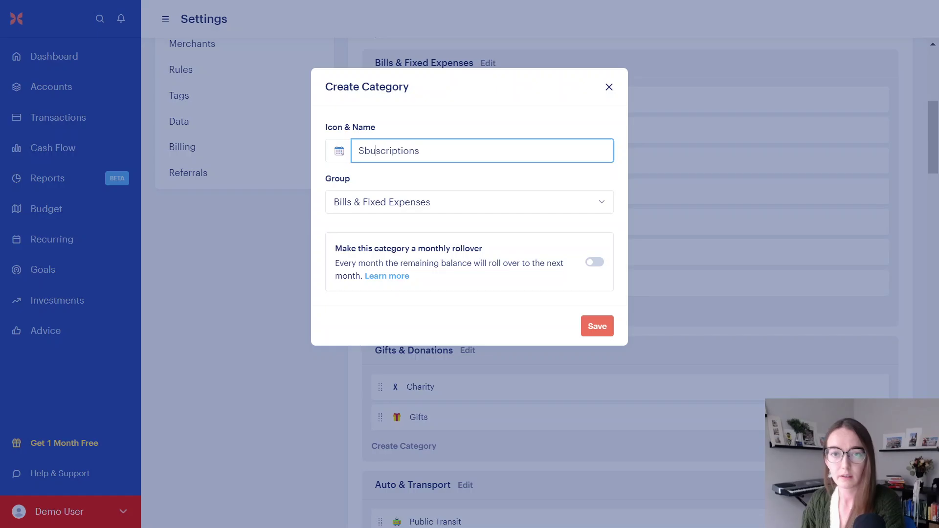
{"action": "key", "text": "BackSpace"}
{"action": "type", "text": "b"}
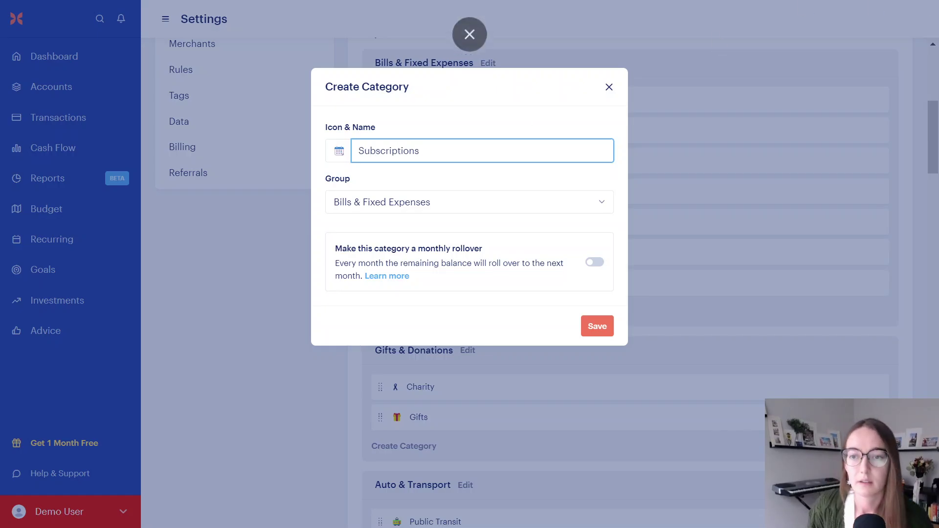
{"action": "left_click", "coordinate": [595, 327]}
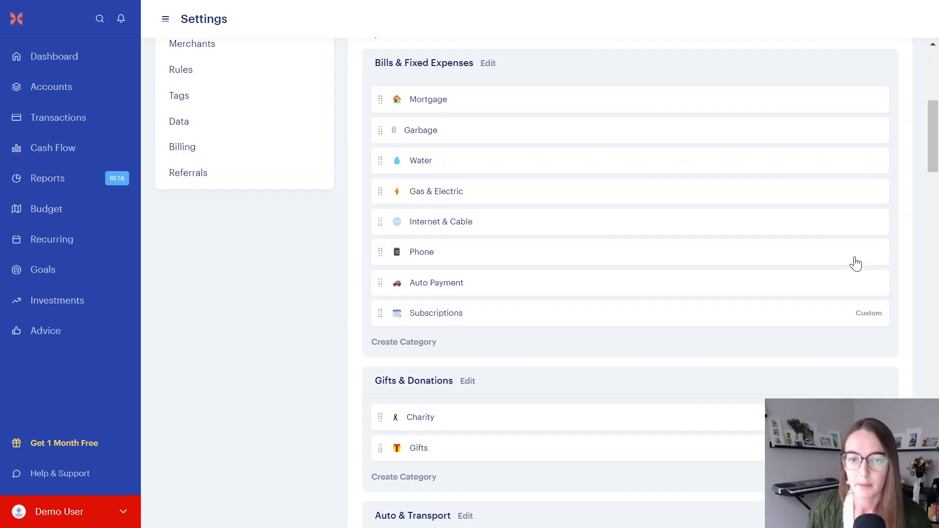
Step: Create a new expense group named "Savings Categories", budgeted by category
{"action": "scroll", "coordinate": [453, 182], "scroll_direction": "up", "scroll_amount": 2}
{"action": "scroll", "coordinate": [529, 296], "scroll_direction": "down", "scroll_amount": 1}
{"action": "scroll", "coordinate": [529, 300], "scroll_direction": "down", "scroll_amount": 2}
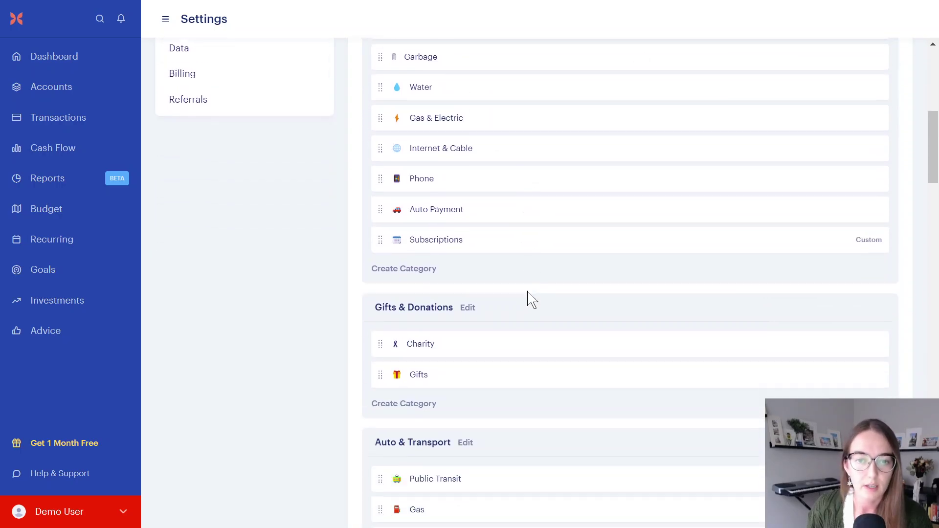
{"action": "scroll", "coordinate": [545, 297], "scroll_direction": "up", "scroll_amount": 3}
{"action": "scroll", "coordinate": [545, 296], "scroll_direction": "down", "scroll_amount": 2}
{"action": "scroll", "coordinate": [546, 296], "scroll_direction": "up", "scroll_amount": 2}
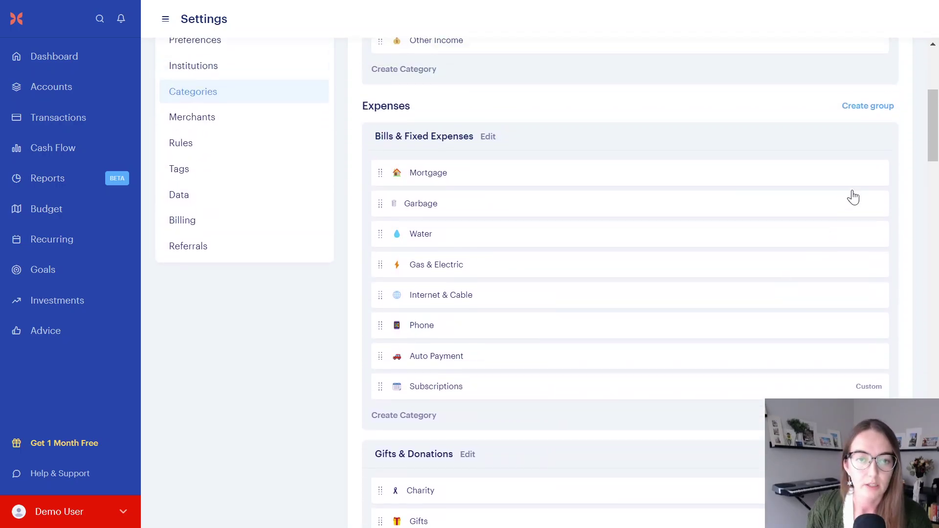
{"action": "left_click", "coordinate": [874, 111]}
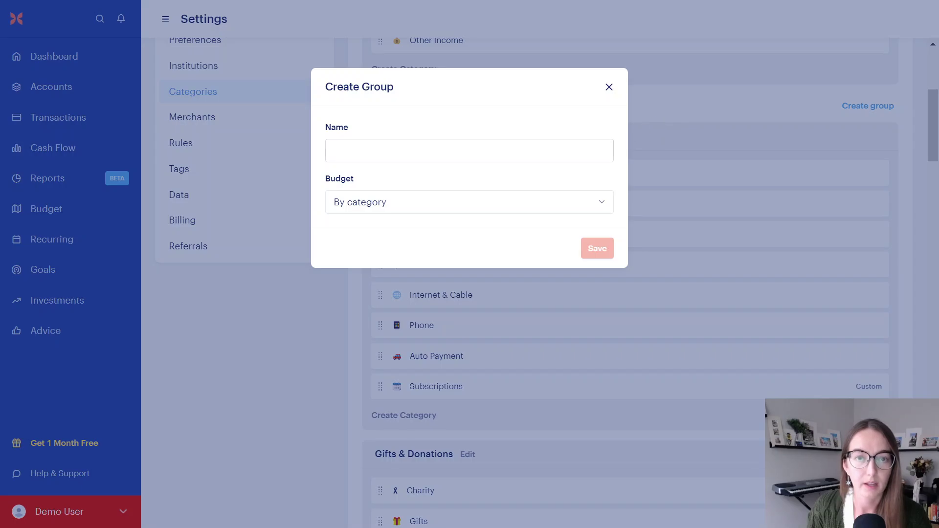
{"action": "left_click", "coordinate": [415, 151]}
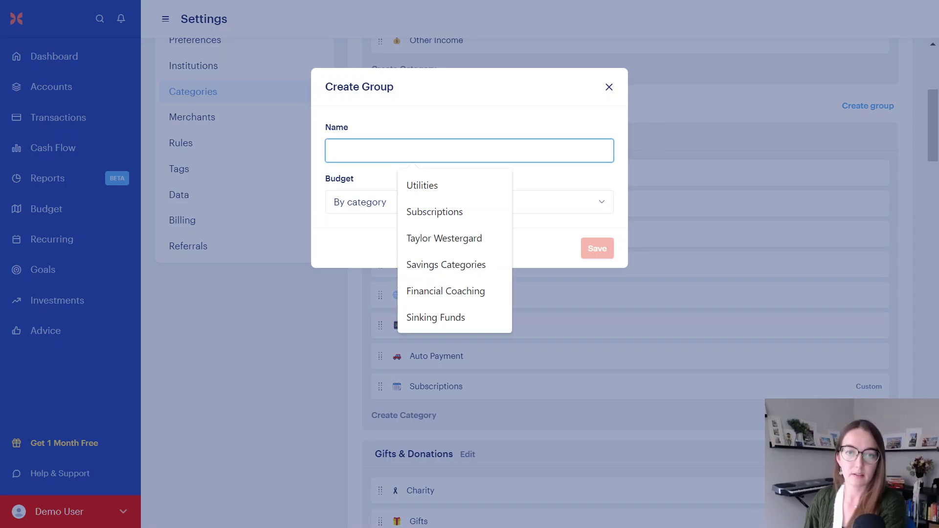
{"action": "type", "text": "Savings Cate"}
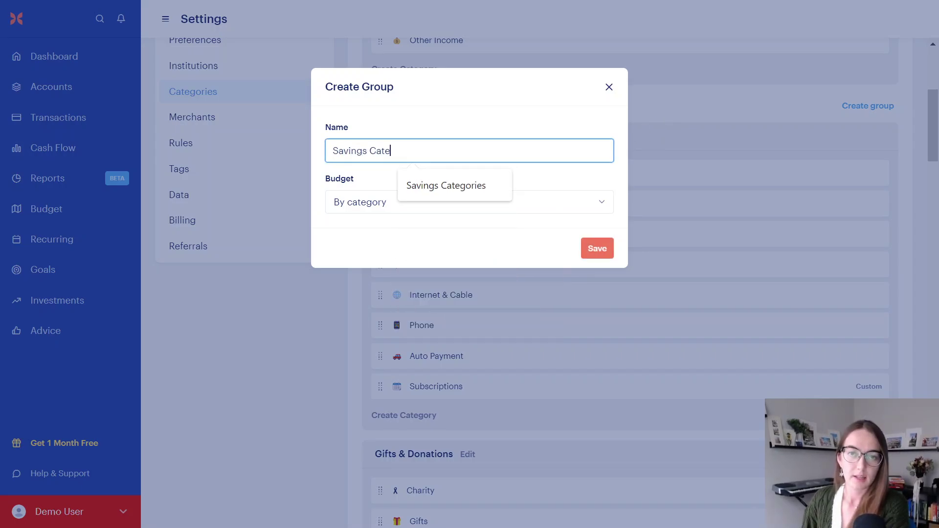
{"action": "type", "text": "gories"}
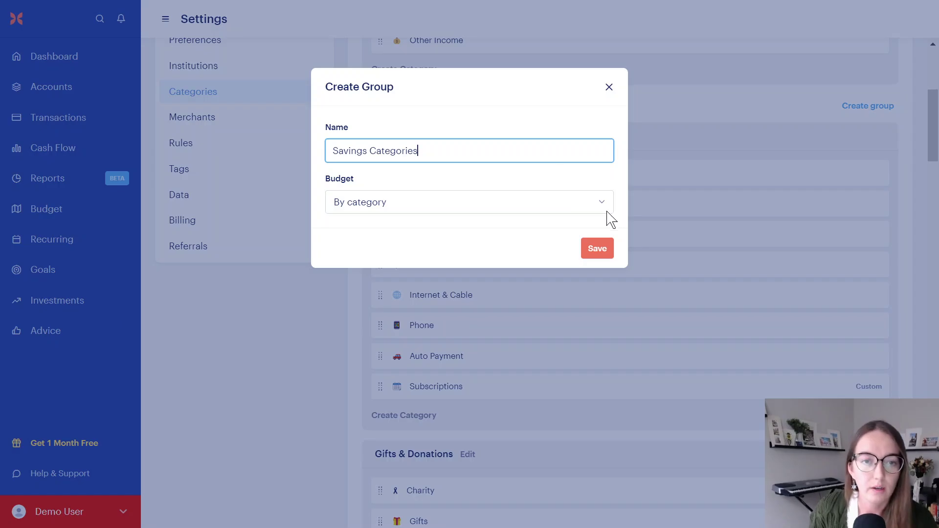
{"action": "left_click", "coordinate": [592, 243]}
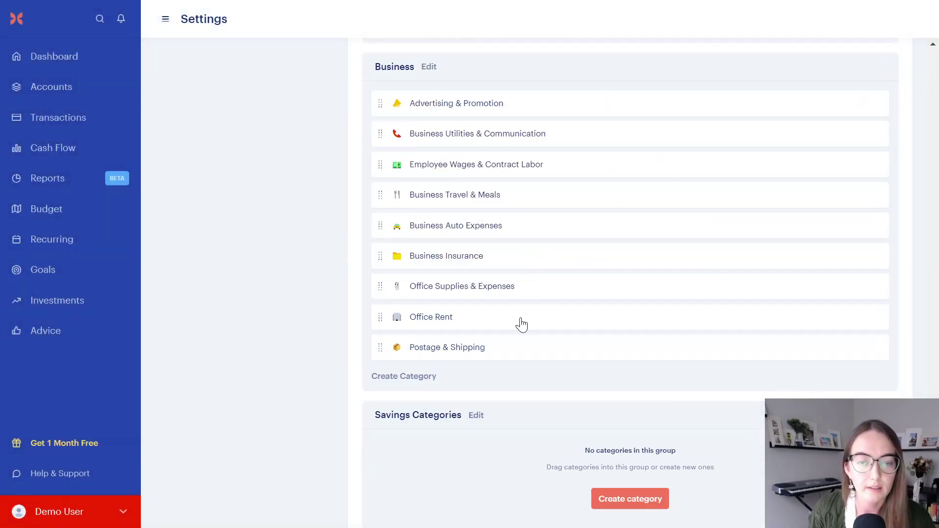
Step: Move the Savings Categories group between the Other and Business groups
{"action": "left_click_drag", "start_coordinate": [512, 420], "coordinate": [528, 135]}
{"action": "scroll", "coordinate": [531, 194], "scroll_direction": "up", "scroll_amount": 6}
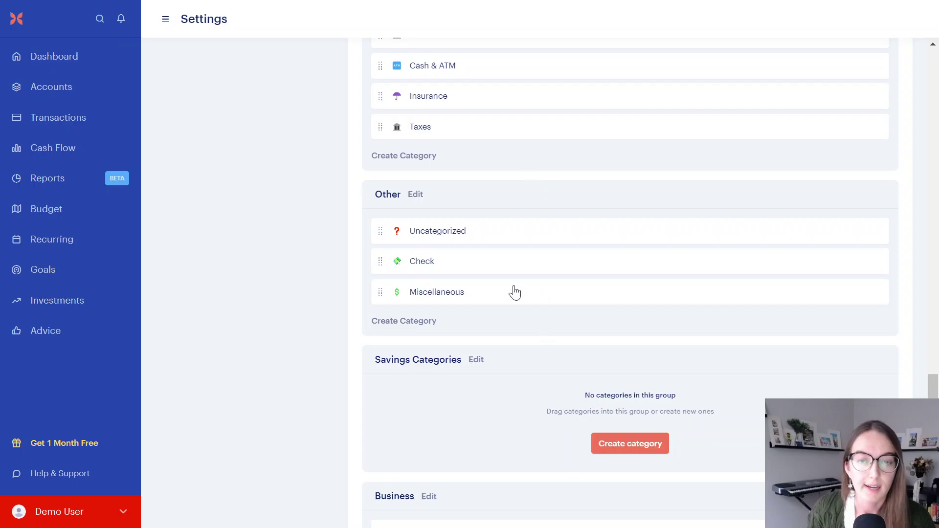
{"action": "scroll", "coordinate": [514, 292], "scroll_direction": "up", "scroll_amount": 15}
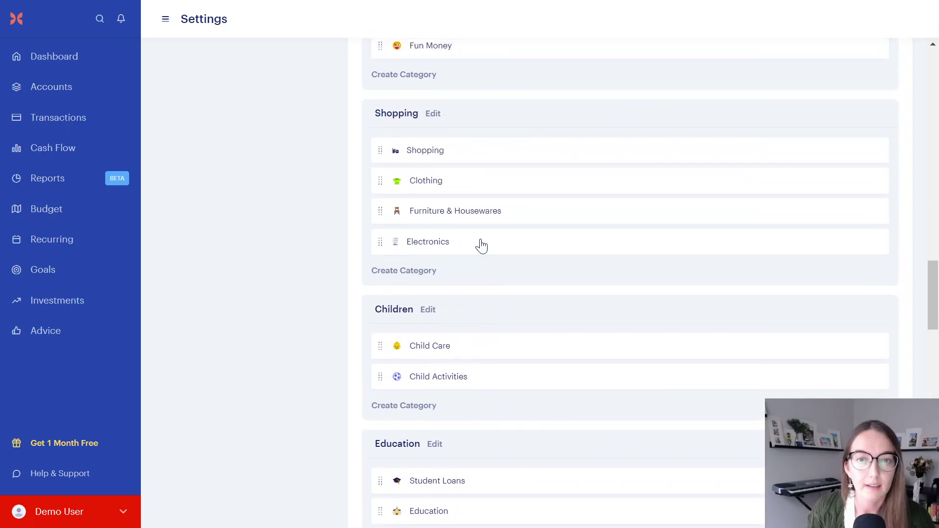
Step: Move the Travel & Vacation category from the Travel & Lifestyle group into the Savings Categories group
{"action": "scroll", "coordinate": [474, 230], "scroll_direction": "up", "scroll_amount": 4}
{"action": "mouse_move", "coordinate": [456, 158]}
{"action": "left_mouse_down"}
{"action": "mouse_move", "coordinate": [499, 527]}
{"action": "mouse_move", "coordinate": [487, 400]}
{"action": "mouse_move", "coordinate": [474, 454]}
{"action": "mouse_move", "coordinate": [463, 352]}
{"action": "left_mouse_up"}
Step: Create a "Gifts & Special Occasions" category with a gift icon in the Savings Categories group
{"action": "left_click", "coordinate": [426, 350]}
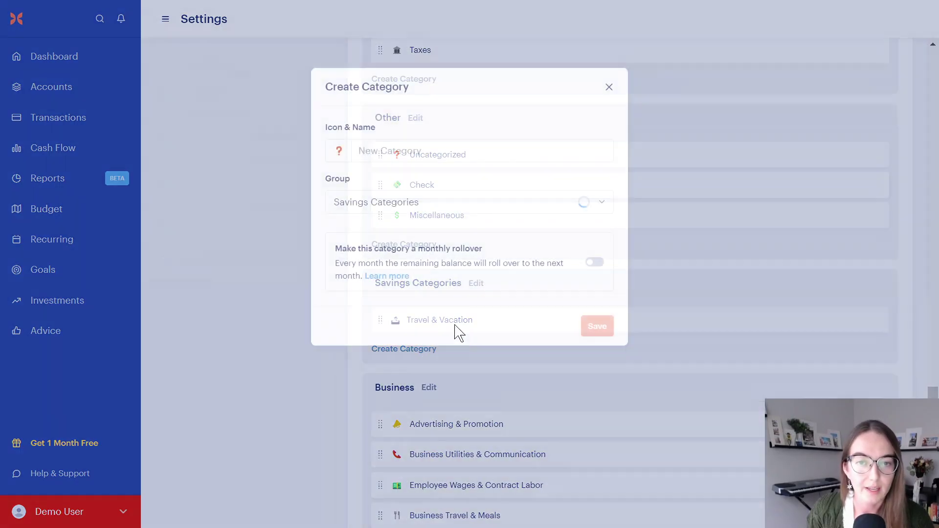
{"action": "type", "text": "Gi"}
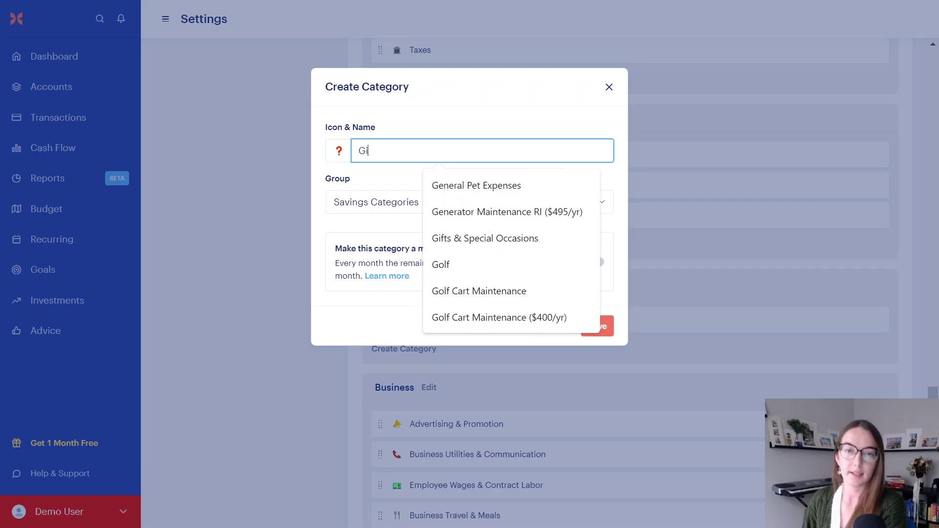
{"action": "type", "text": "ft"}
{"action": "left_click", "coordinate": [485, 192]}
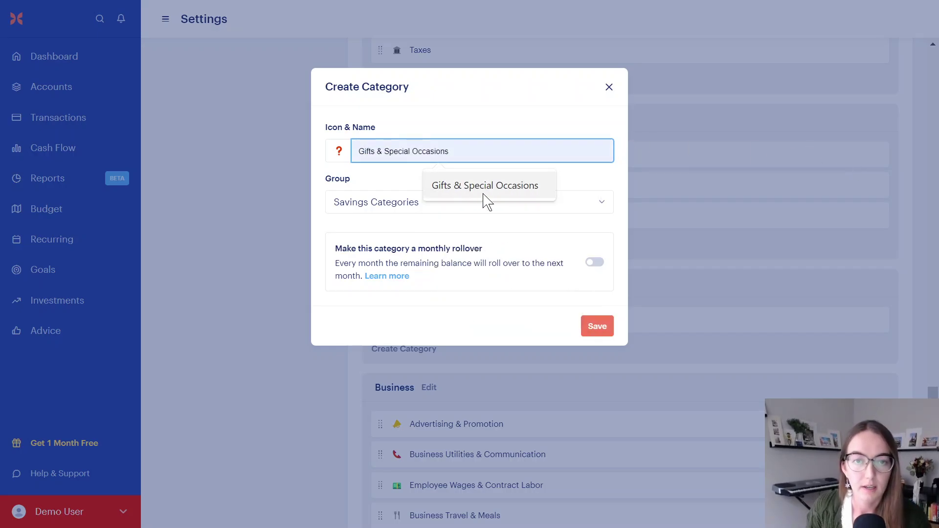
{"action": "left_click", "coordinate": [338, 152]}
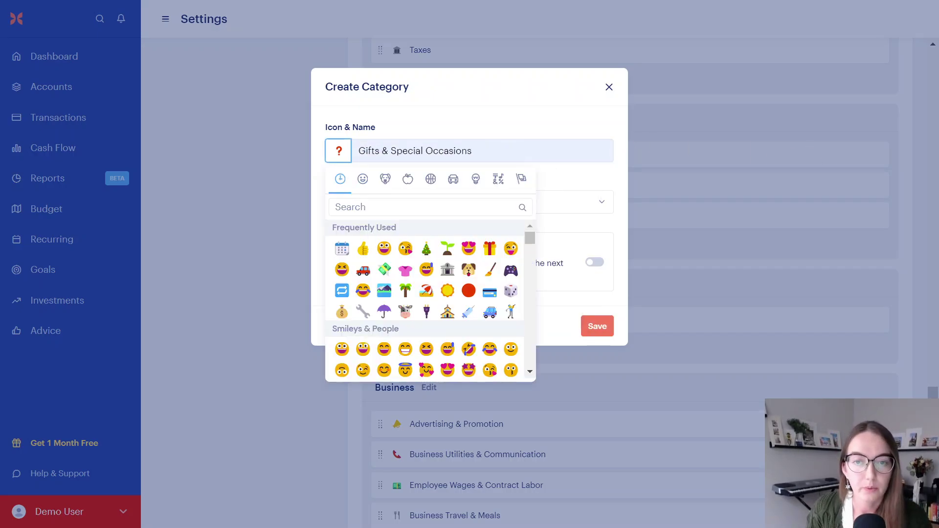
{"action": "left_click", "coordinate": [490, 250]}
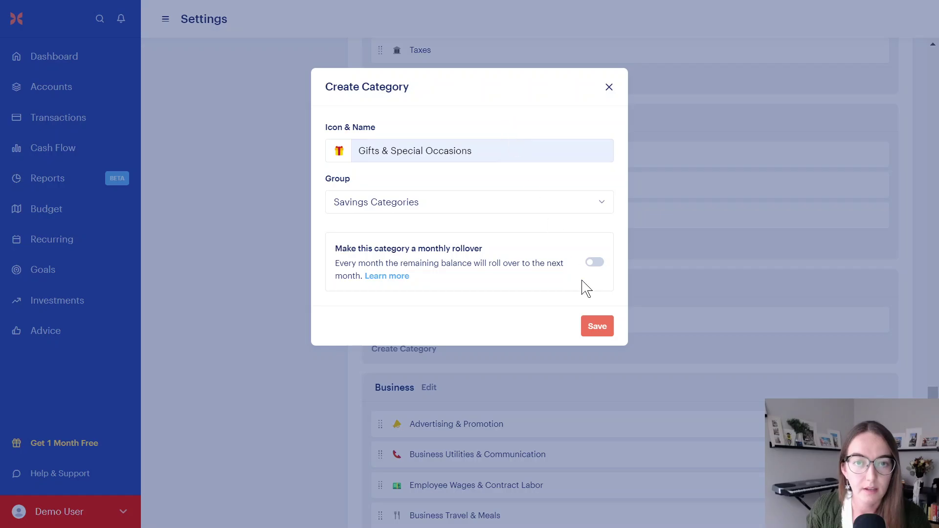
Step: Move the Home Improvement category from Housing into Savings Categories, between Travel & Vacation and Gifts & Special Occasions
{"action": "scroll", "coordinate": [512, 311], "scroll_direction": "up", "scroll_amount": 20}
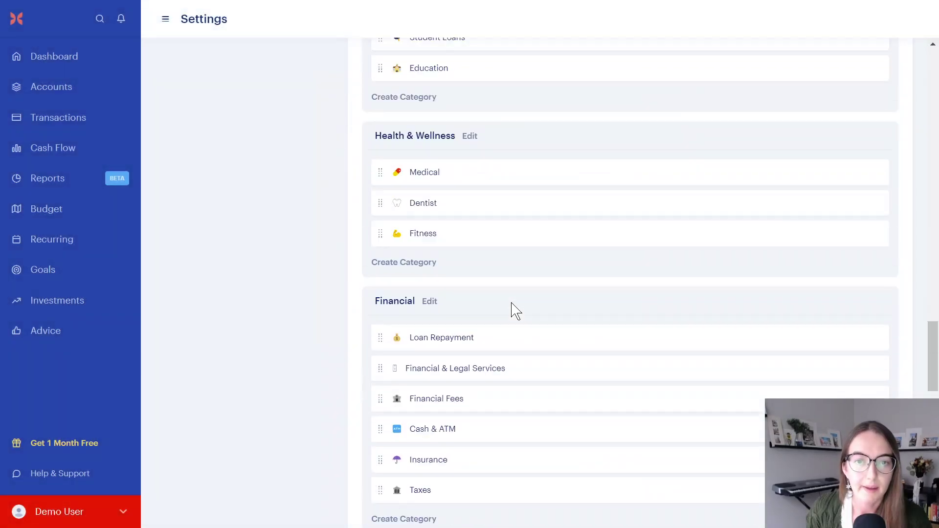
{"action": "scroll", "coordinate": [475, 286], "scroll_direction": "up", "scroll_amount": 10}
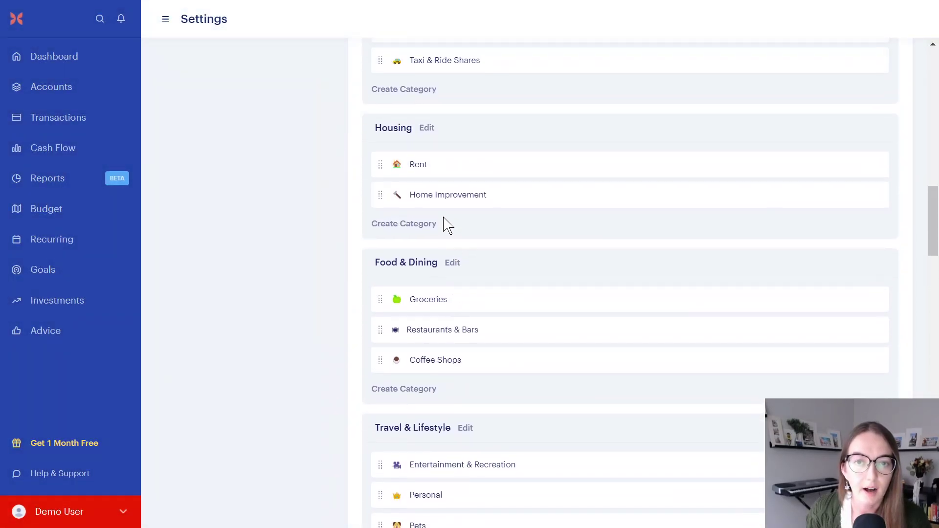
{"action": "left_click_drag", "start_coordinate": [447, 353], "coordinate": [469, 369]}
{"action": "scroll", "coordinate": [470, 369], "scroll_direction": "up", "scroll_amount": 15}
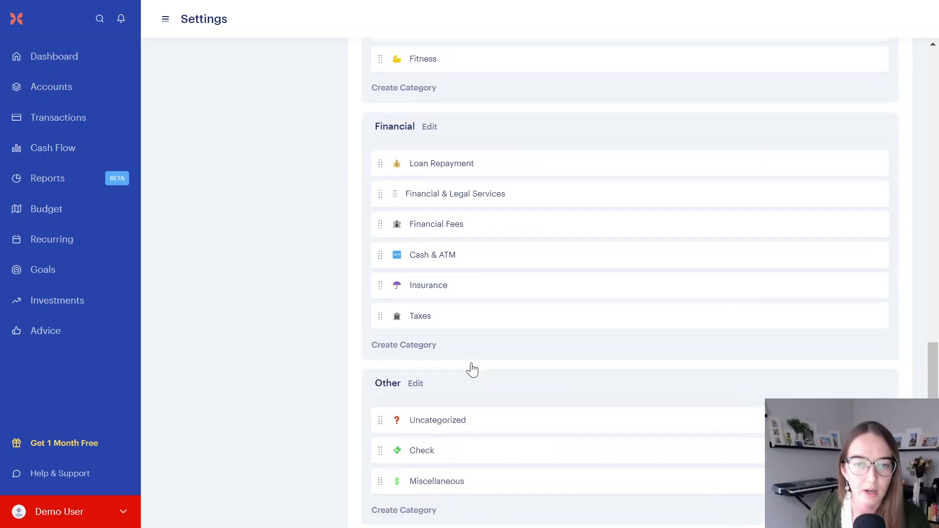
Step: Move the Auto Maintenance category from Auto & Transport to the first place in the Savings Categories group
{"action": "scroll", "coordinate": [473, 370], "scroll_direction": "up", "scroll_amount": 10}
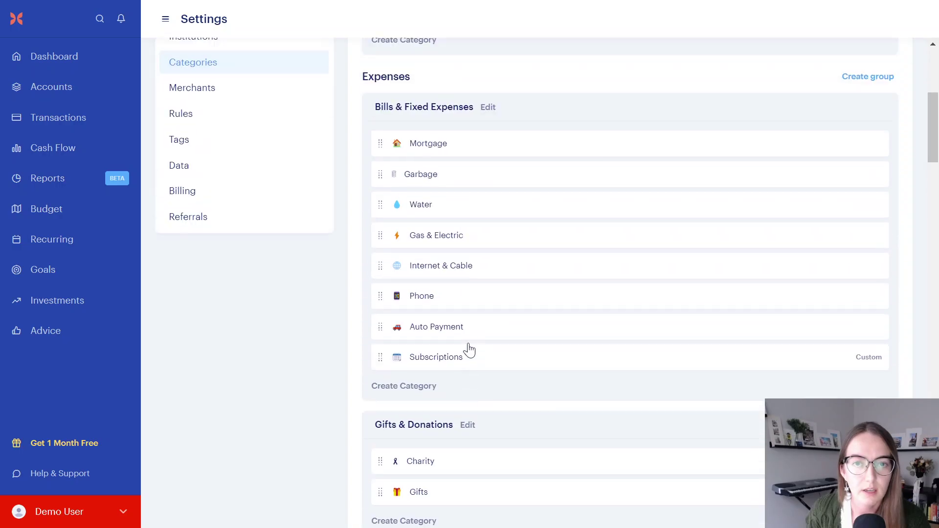
{"action": "scroll", "coordinate": [464, 311], "scroll_direction": "down", "scroll_amount": 6}
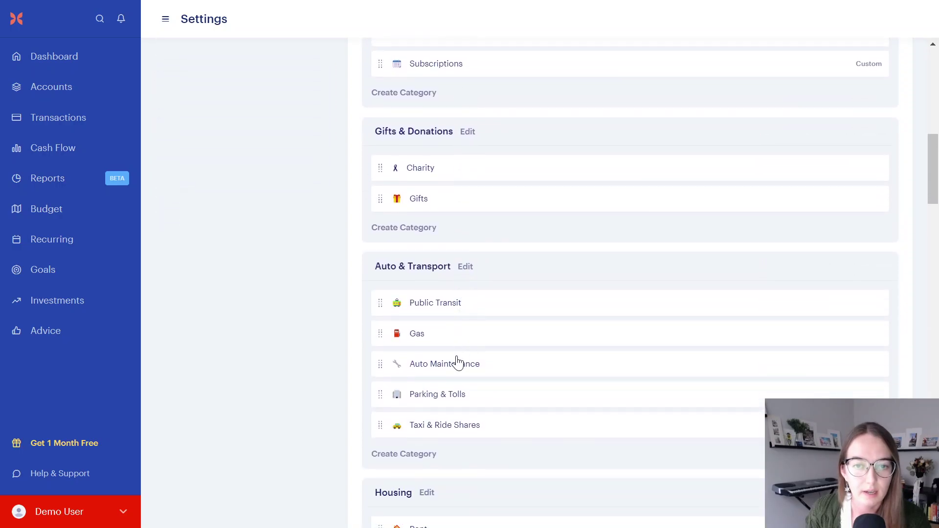
{"action": "mouse_move", "coordinate": [458, 363]}
{"action": "left_mouse_down"}
{"action": "mouse_move", "coordinate": [472, 525]}
{"action": "mouse_move", "coordinate": [472, 295]}
{"action": "mouse_move", "coordinate": [458, 221]}
{"action": "left_mouse_up"}
{"action": "scroll", "coordinate": [230, 267], "scroll_direction": "down", "scroll_amount": 1}
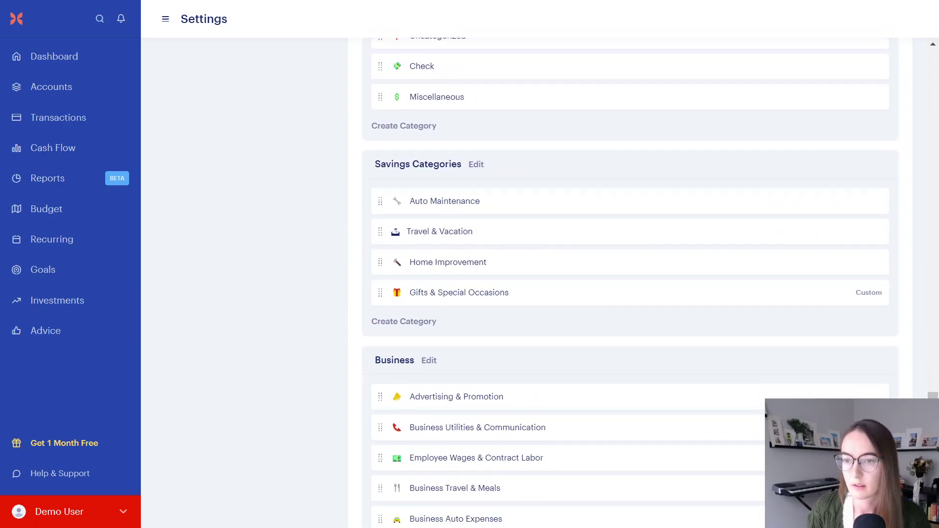
Step: Delete the Gifts & Donations group and reassign its categories to the Travel & Lifestyle group
{"action": "scroll", "coordinate": [630, 283], "scroll_direction": "up", "scroll_amount": 10}
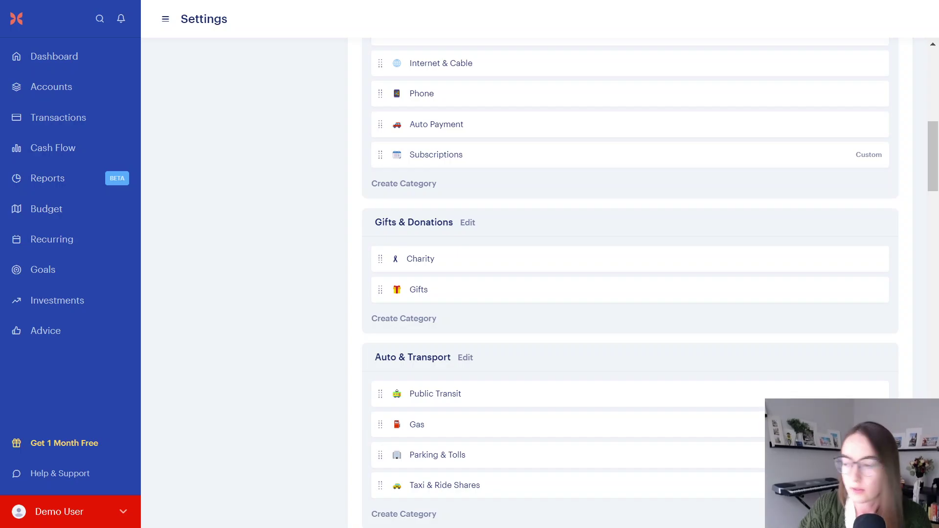
{"action": "left_click", "coordinate": [471, 224]}
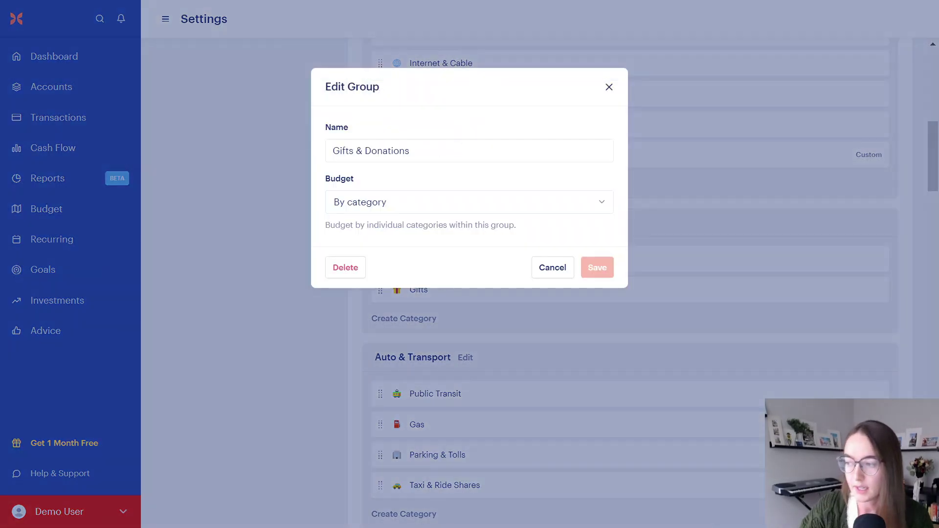
{"action": "left_click", "coordinate": [505, 212]}
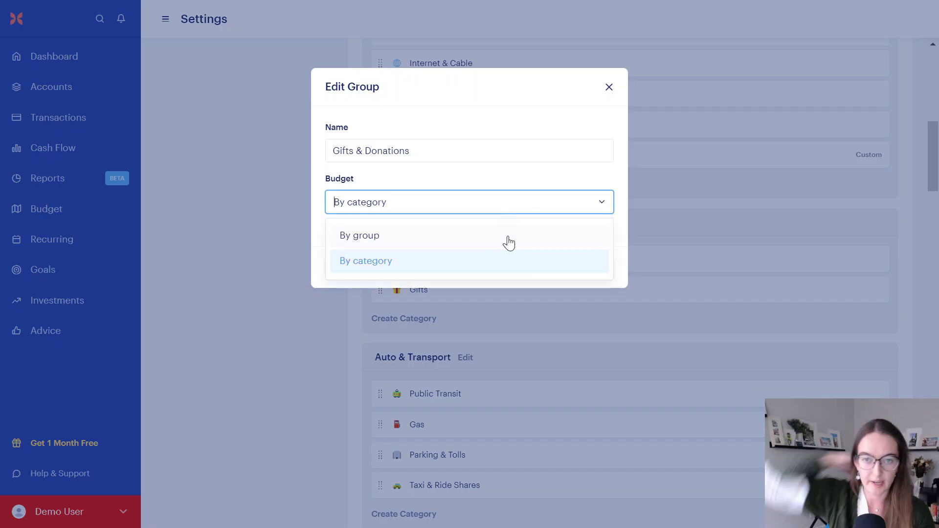
{"action": "left_click", "coordinate": [492, 185]}
{"action": "left_click", "coordinate": [349, 271]}
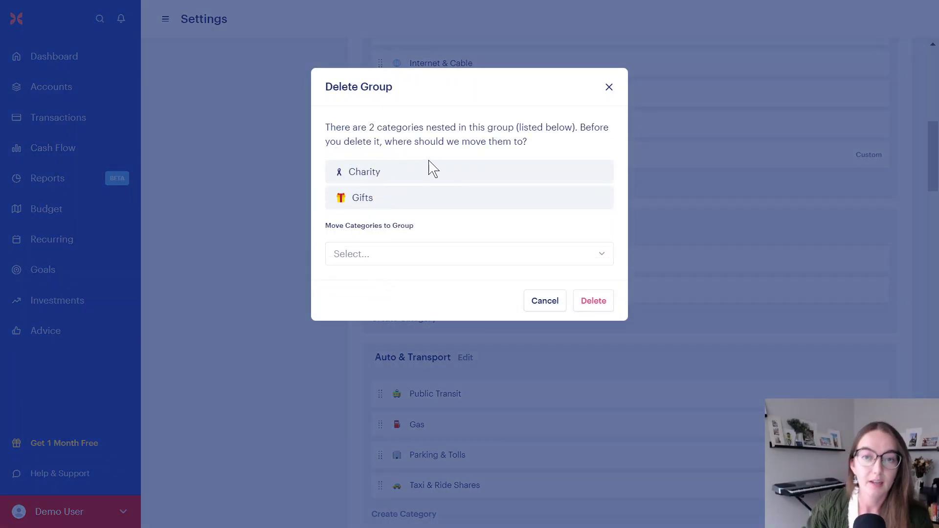
{"action": "left_click", "coordinate": [384, 264]}
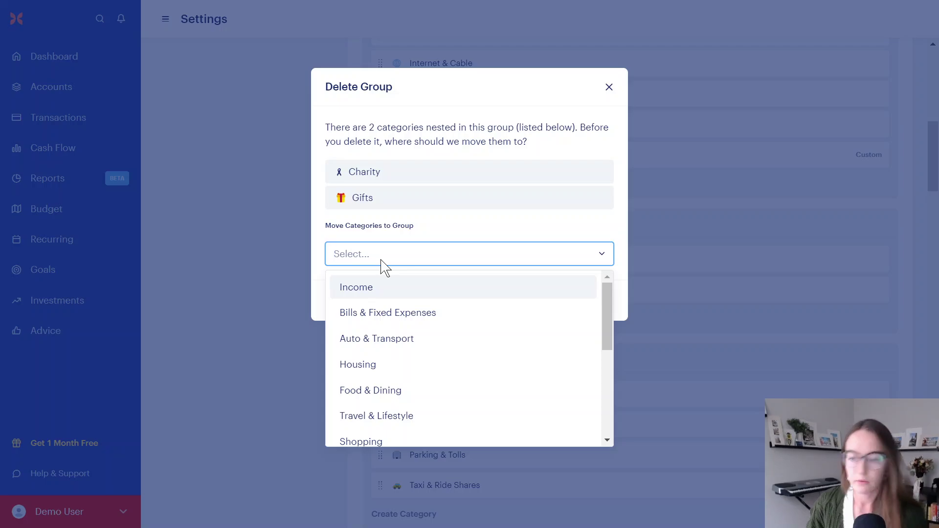
{"action": "type", "text": "life"}
{"action": "left_click", "coordinate": [387, 290]}
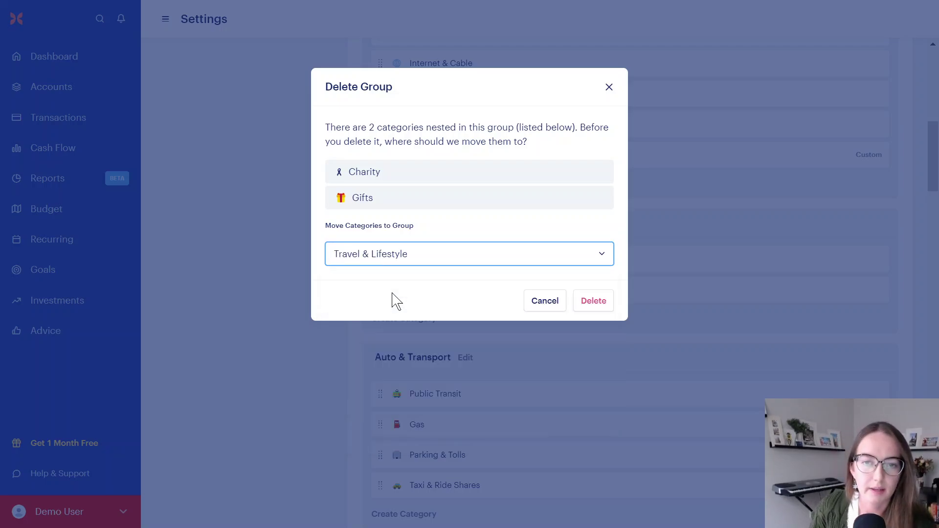
{"action": "left_click", "coordinate": [600, 302]}
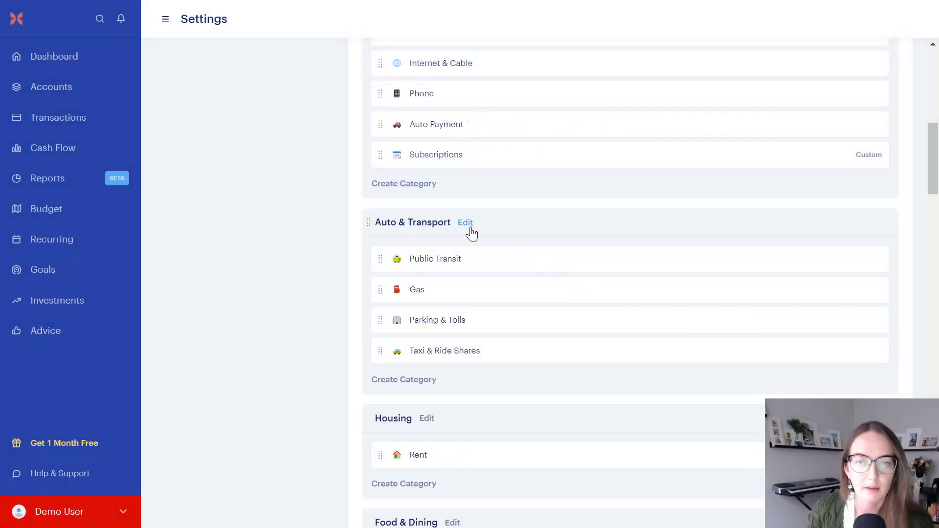
Step: Move the Gas category from Auto & Transport to the end of the Bills & Fixed Expenses group
{"action": "scroll", "coordinate": [469, 234], "scroll_direction": "down", "scroll_amount": 3}
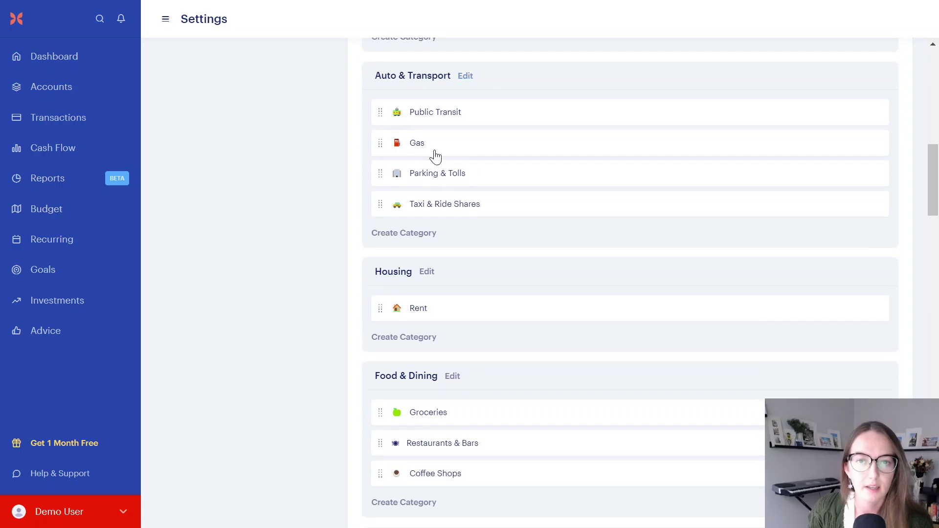
{"action": "scroll", "coordinate": [435, 157], "scroll_direction": "up", "scroll_amount": 5}
{"action": "left_click_drag", "start_coordinate": [430, 368], "coordinate": [447, 257]}
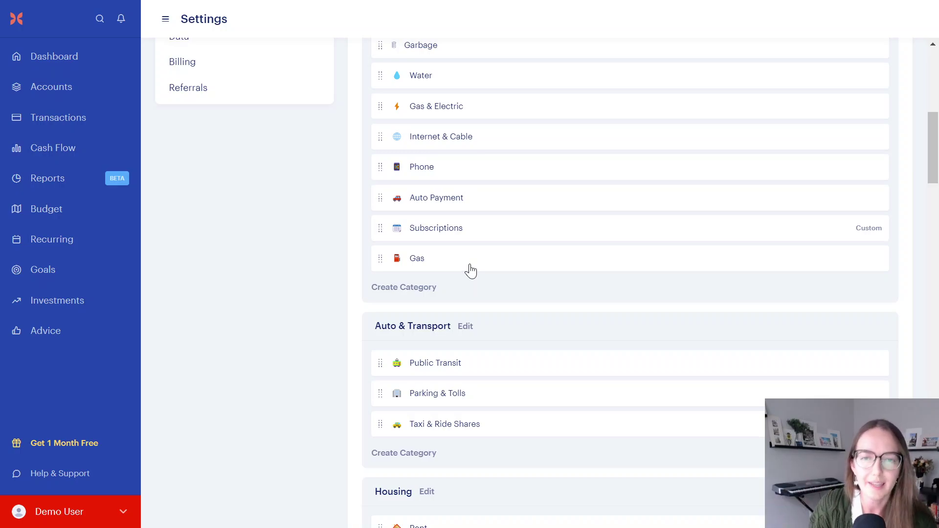
Step: Review the remaining expense groups and their categories, from Auto & Transport through Shopping and Children
{"action": "scroll", "coordinate": [474, 267], "scroll_direction": "down", "scroll_amount": 2}
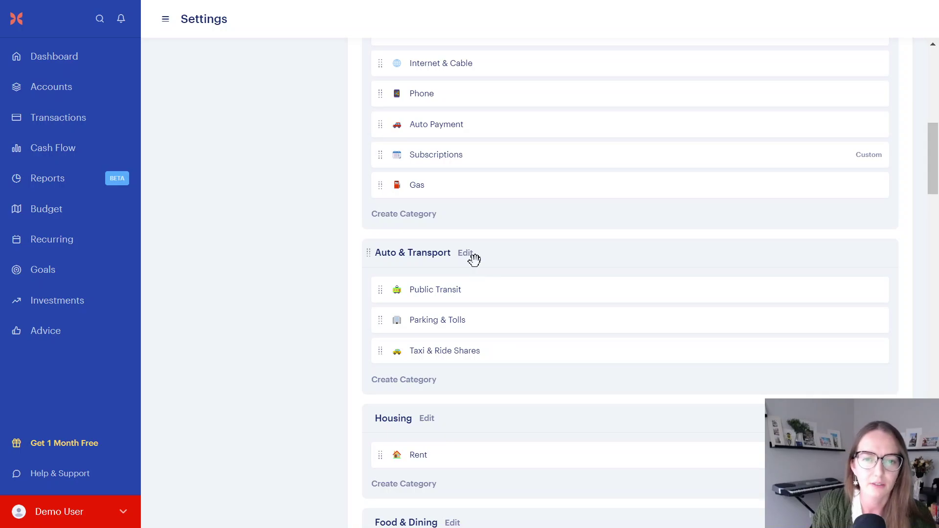
{"action": "scroll", "coordinate": [470, 262], "scroll_direction": "down", "scroll_amount": 2}
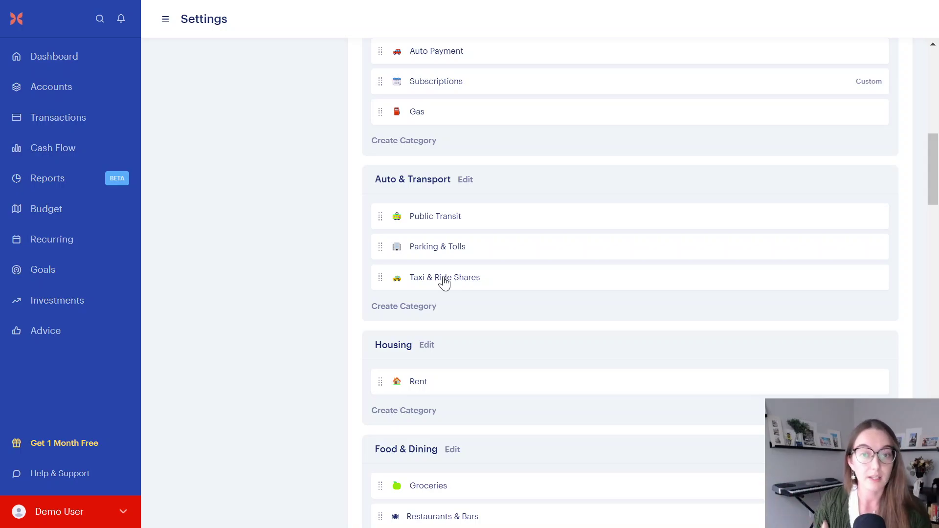
{"action": "scroll", "coordinate": [455, 267], "scroll_direction": "down", "scroll_amount": 2}
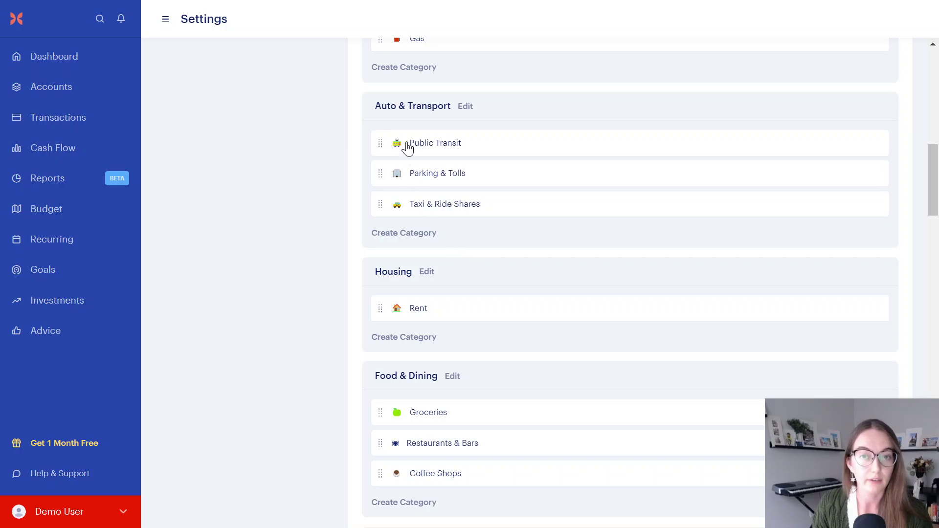
{"action": "scroll", "coordinate": [421, 159], "scroll_direction": "up", "scroll_amount": 1}
{"action": "scroll", "coordinate": [421, 186], "scroll_direction": "up", "scroll_amount": 1}
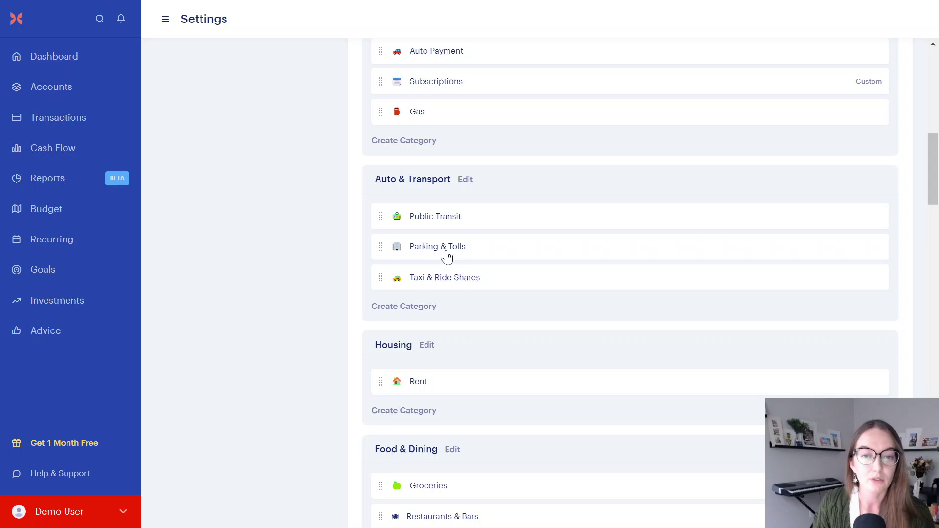
{"action": "scroll", "coordinate": [446, 256], "scroll_direction": "down", "scroll_amount": 2}
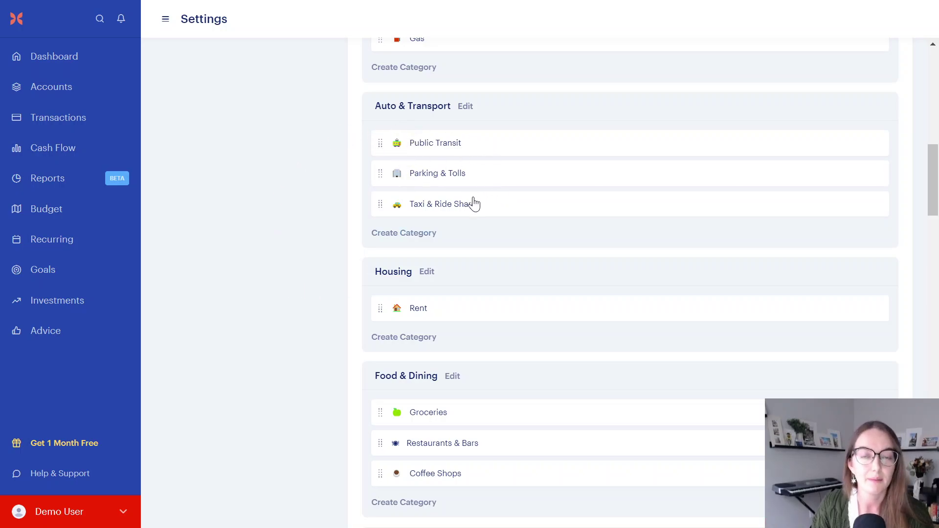
{"action": "scroll", "coordinate": [470, 211], "scroll_direction": "down", "scroll_amount": 5}
{"action": "scroll", "coordinate": [550, 252], "scroll_direction": "down", "scroll_amount": 2}
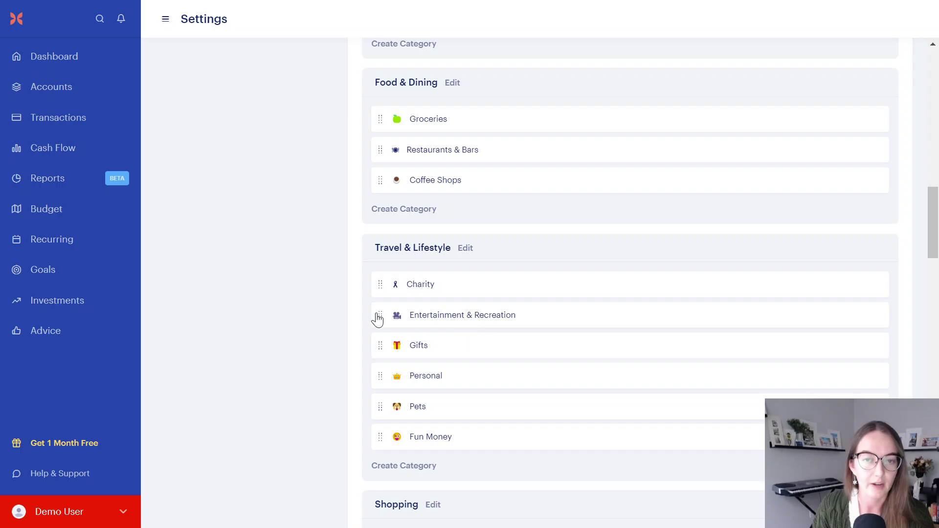
{"action": "scroll", "coordinate": [399, 181], "scroll_direction": "down", "scroll_amount": 3}
{"action": "scroll", "coordinate": [399, 181], "scroll_direction": "down", "scroll_amount": 5}
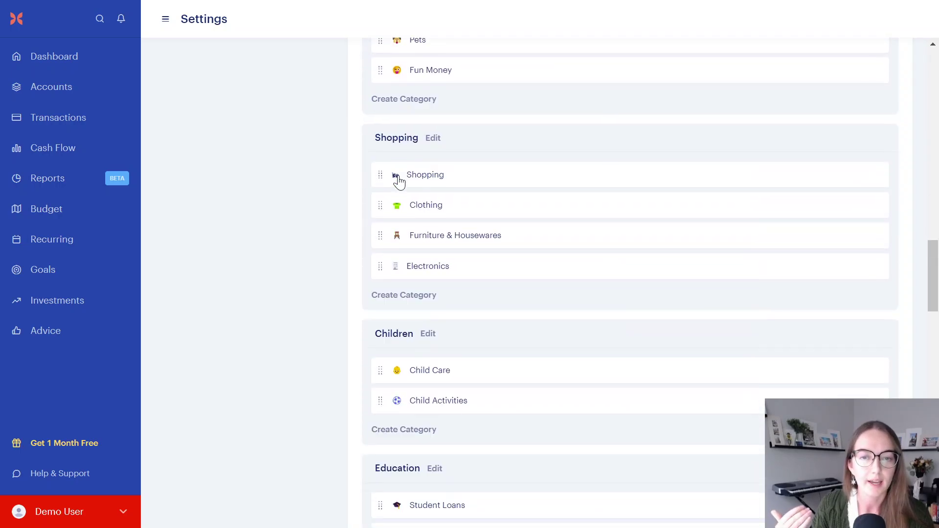
Step: Deactivate the Public Transit category in the Auto & Transport group
{"action": "scroll", "coordinate": [384, 411], "scroll_direction": "up", "scroll_amount": 10}
{"action": "scroll", "coordinate": [384, 411], "scroll_direction": "up", "scroll_amount": 4}
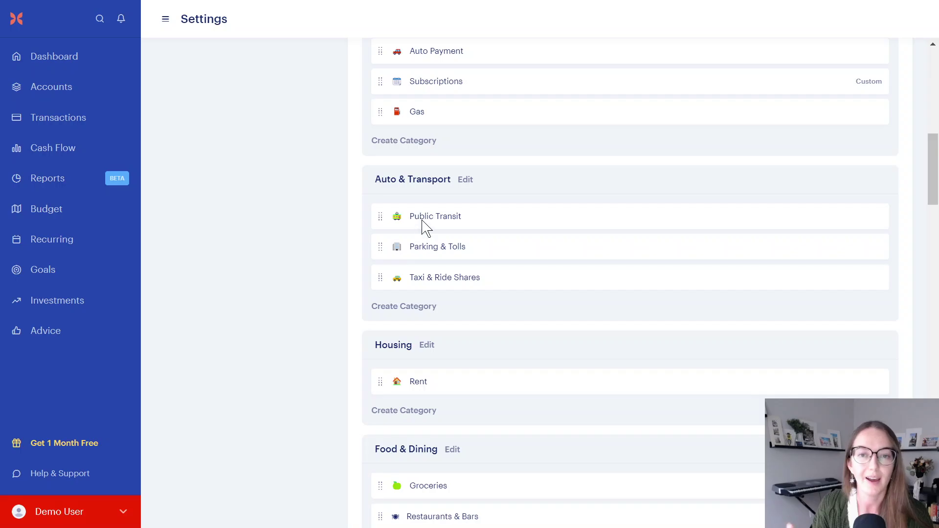
{"action": "left_click", "coordinate": [425, 228]}
{"action": "left_click", "coordinate": [365, 361]}
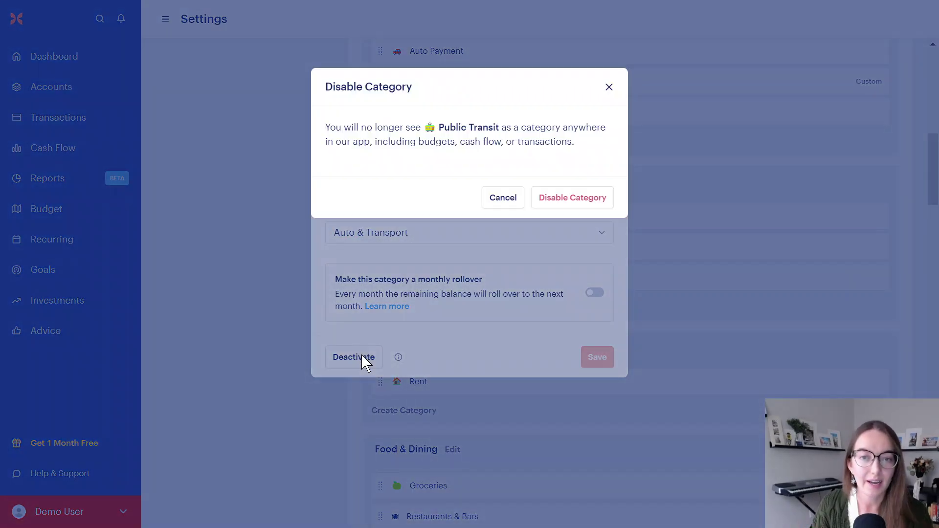
{"action": "left_click", "coordinate": [556, 198]}
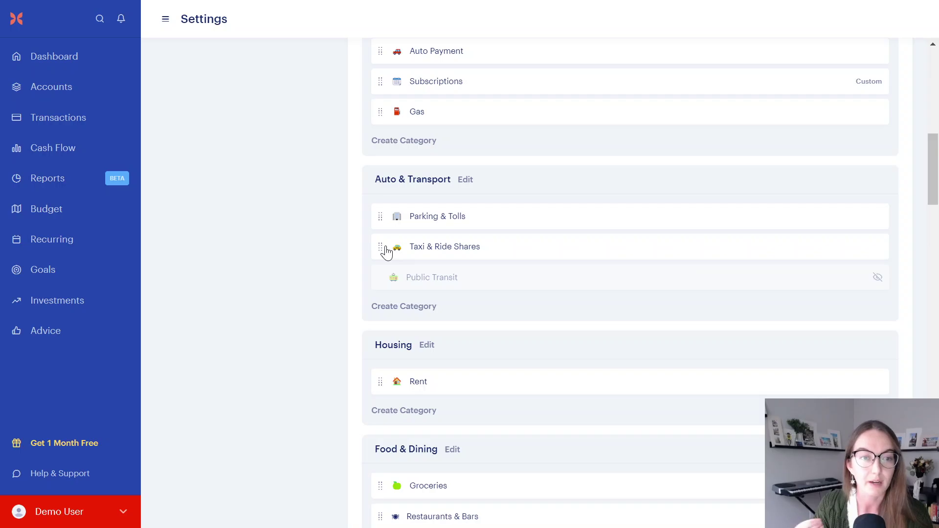
Step: Deactivate the Taxi & Ride Shares category and reassign its transactions and rules to Travel & Vacation
{"action": "left_click", "coordinate": [387, 253]}
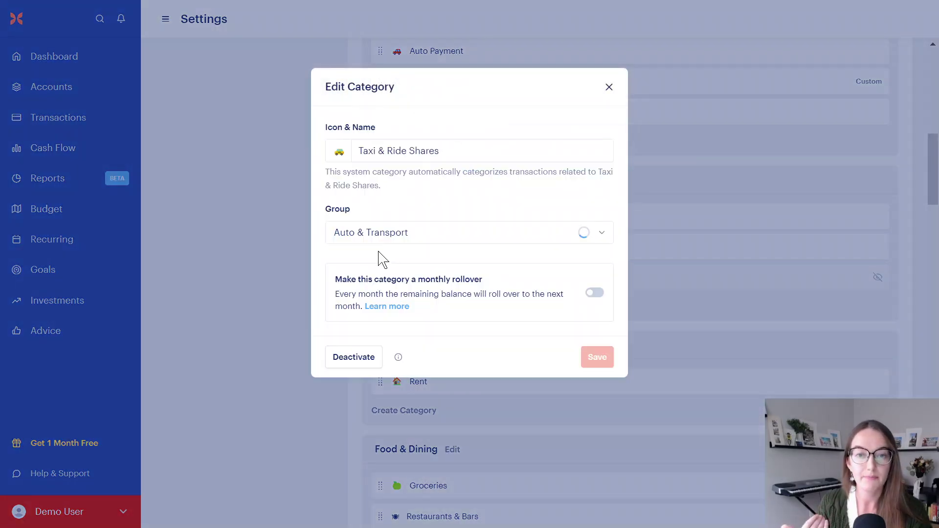
{"action": "left_click", "coordinate": [344, 360]}
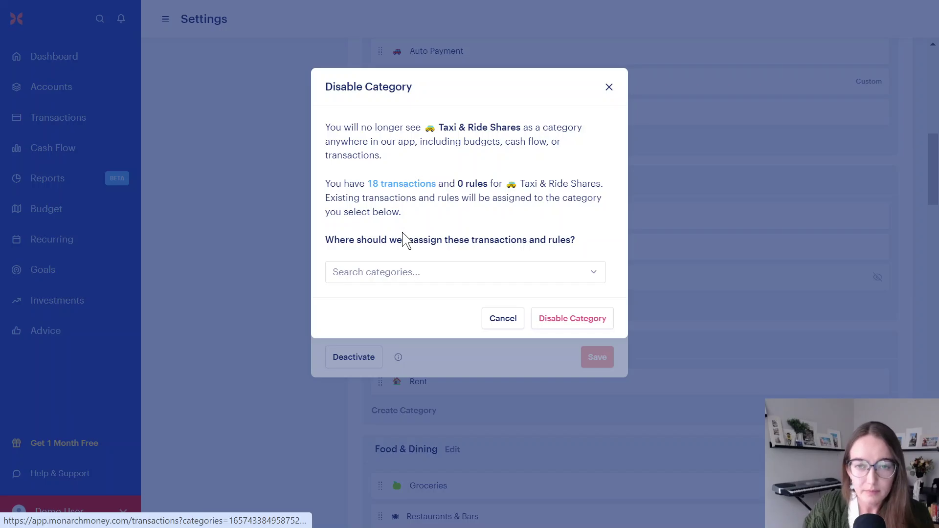
{"action": "left_click", "coordinate": [405, 275]}
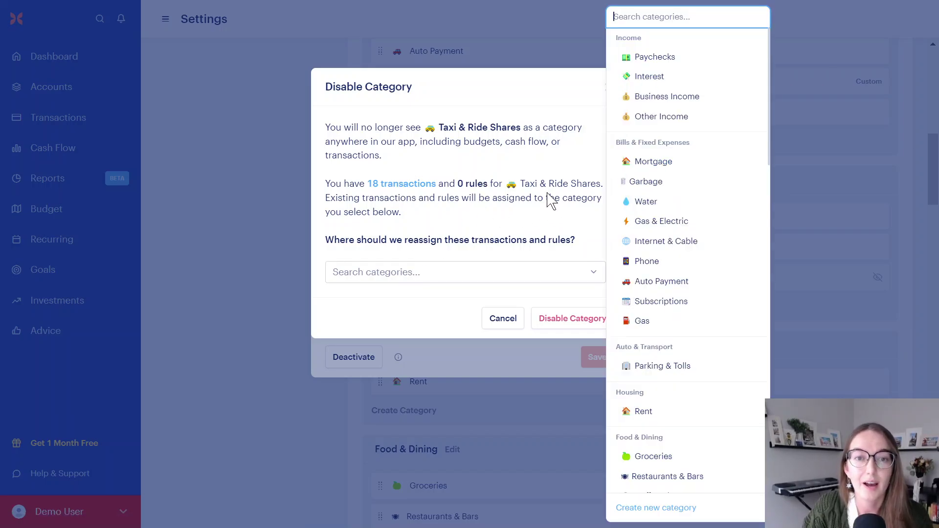
{"action": "scroll", "coordinate": [676, 248], "scroll_direction": "down", "scroll_amount": 8}
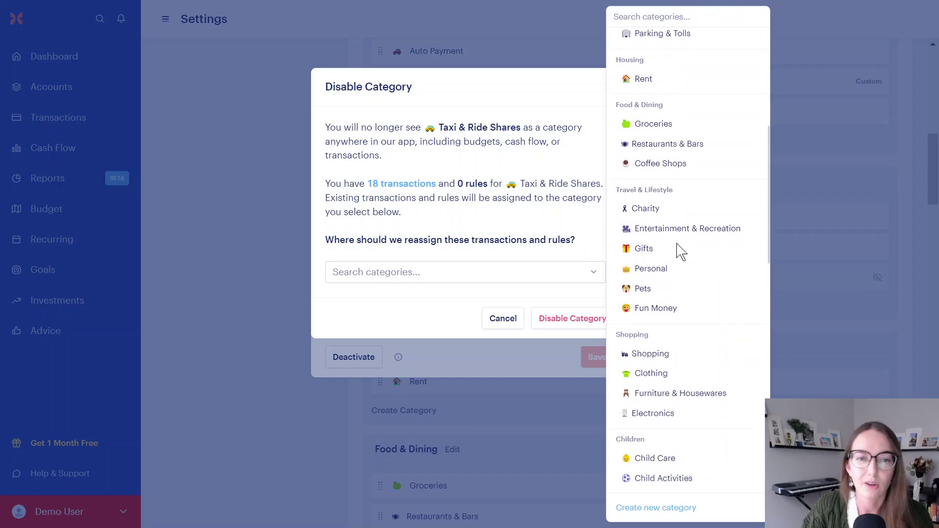
{"action": "scroll", "coordinate": [677, 250], "scroll_direction": "down", "scroll_amount": 9}
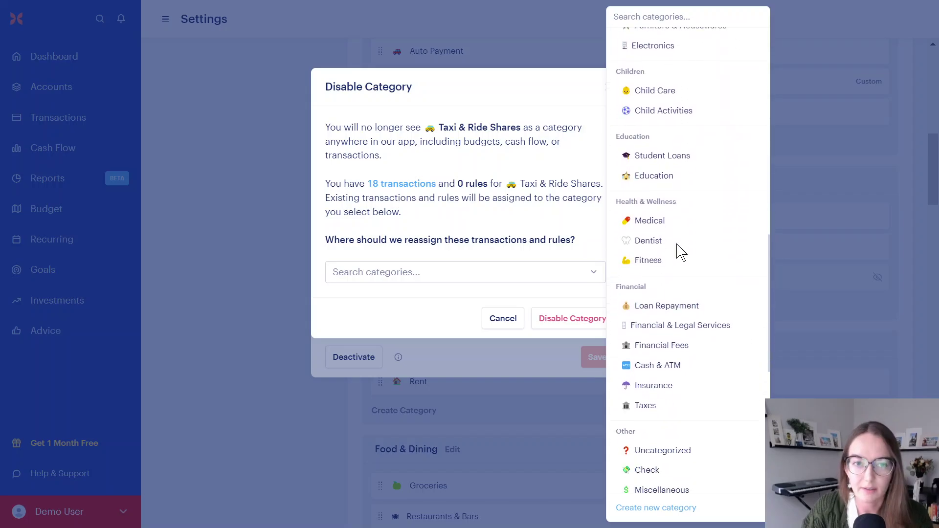
{"action": "scroll", "coordinate": [676, 247], "scroll_direction": "down", "scroll_amount": 3}
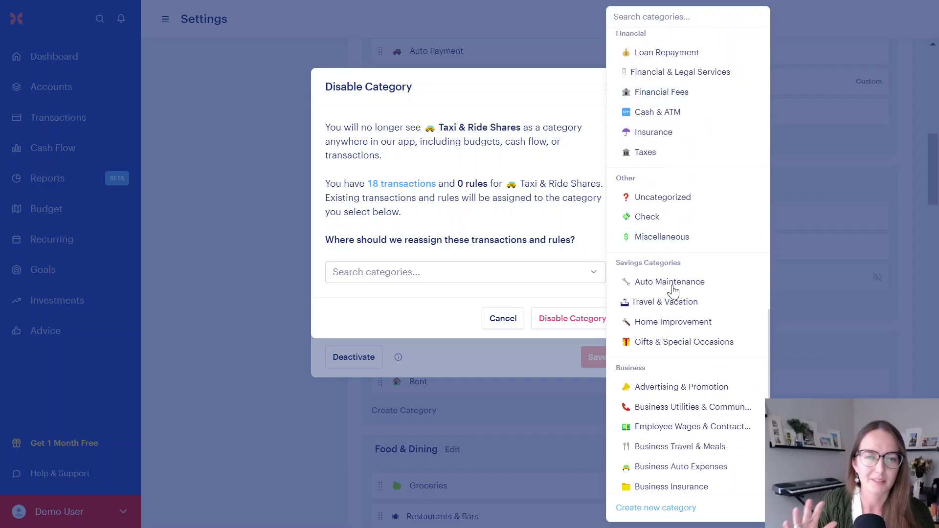
{"action": "left_click", "coordinate": [659, 307]}
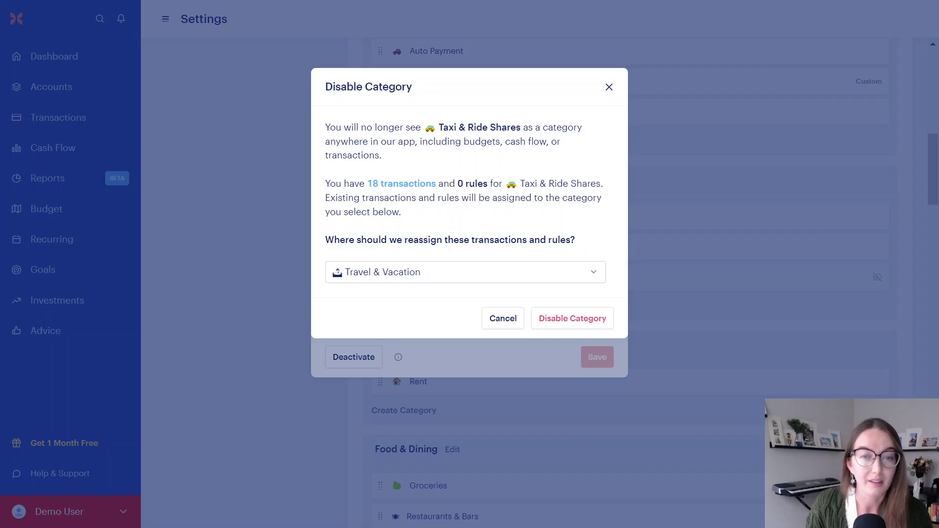
{"action": "left_click", "coordinate": [592, 325]}
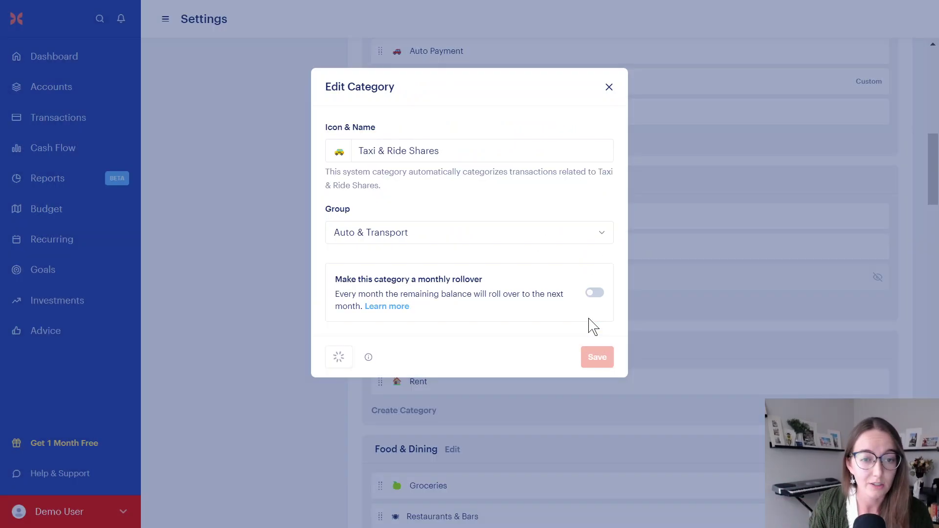
Step: Deactivate the Parking & Tolls category in the Auto & Transport group
{"action": "left_click", "coordinate": [417, 220]}
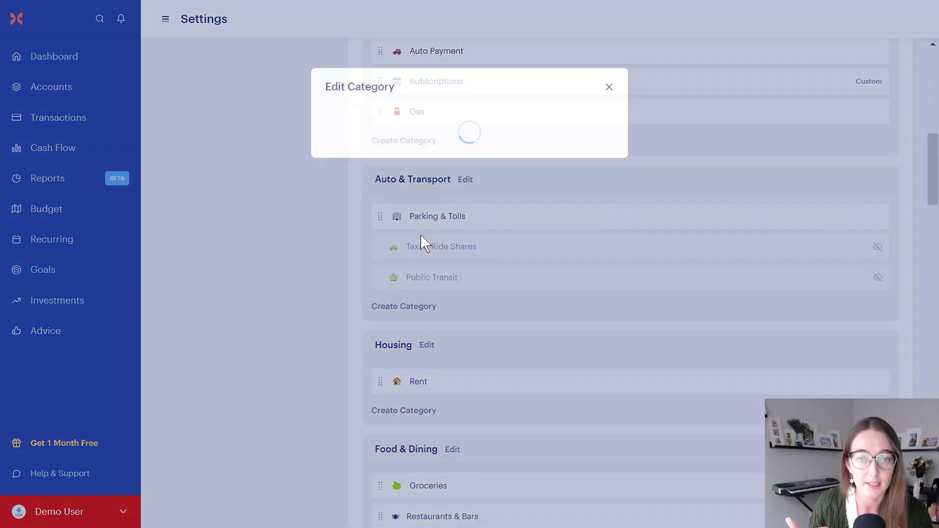
{"action": "left_click", "coordinate": [356, 358]}
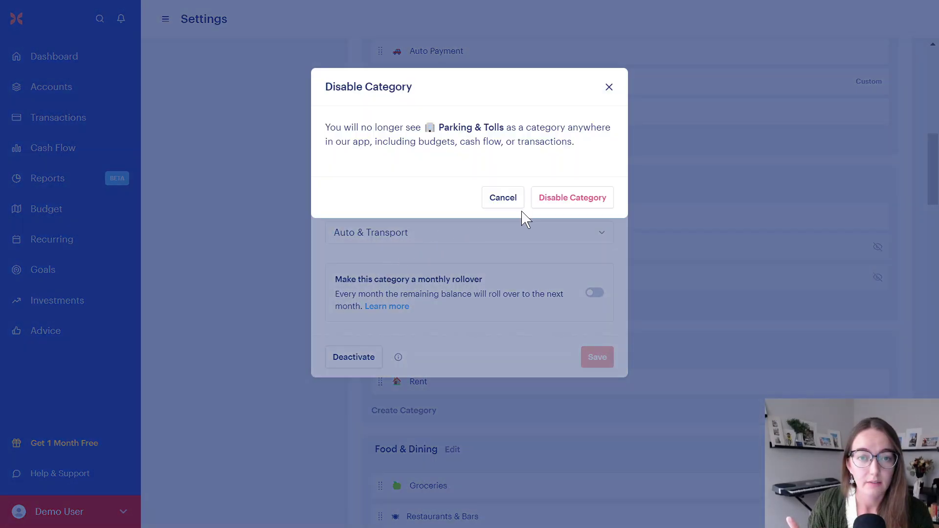
{"action": "left_click", "coordinate": [560, 199]}
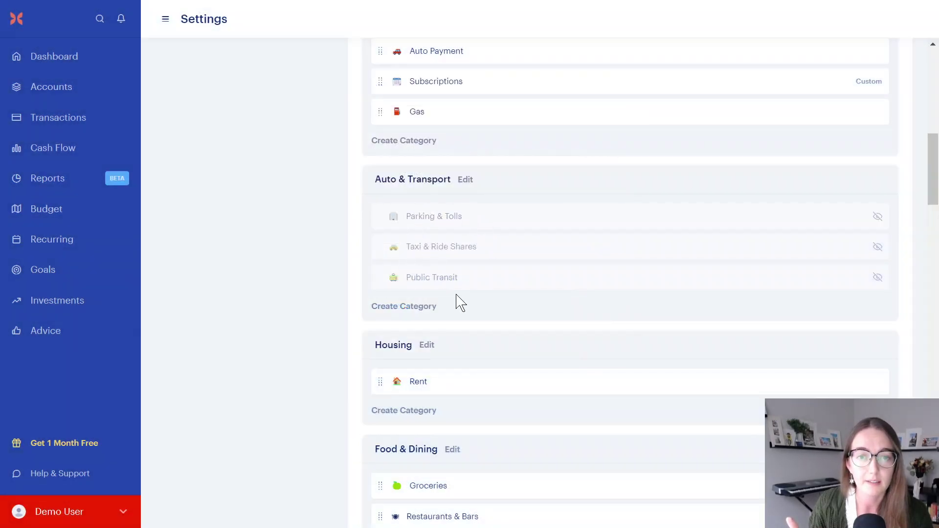
Step: Delete the Auto & Transport group and move its nested categories to the Other group
{"action": "left_click", "coordinate": [469, 182]}
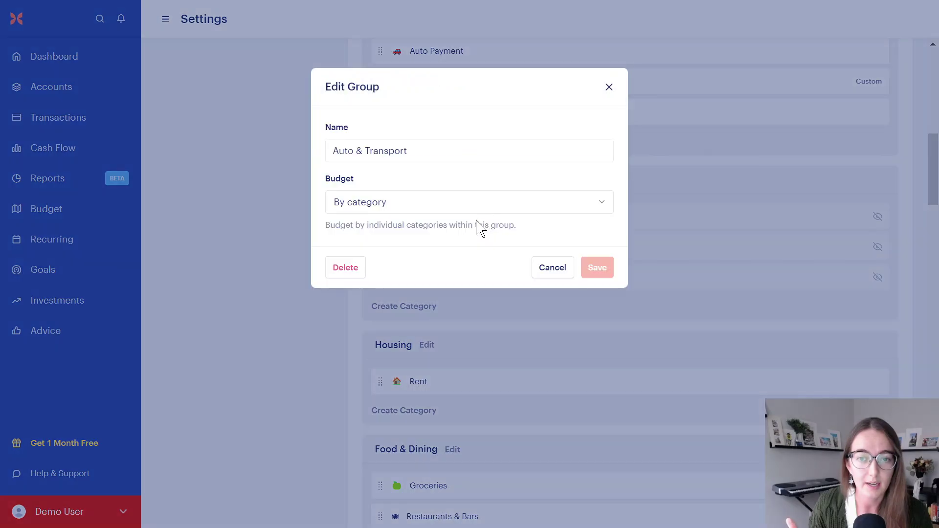
{"action": "left_click", "coordinate": [344, 266]}
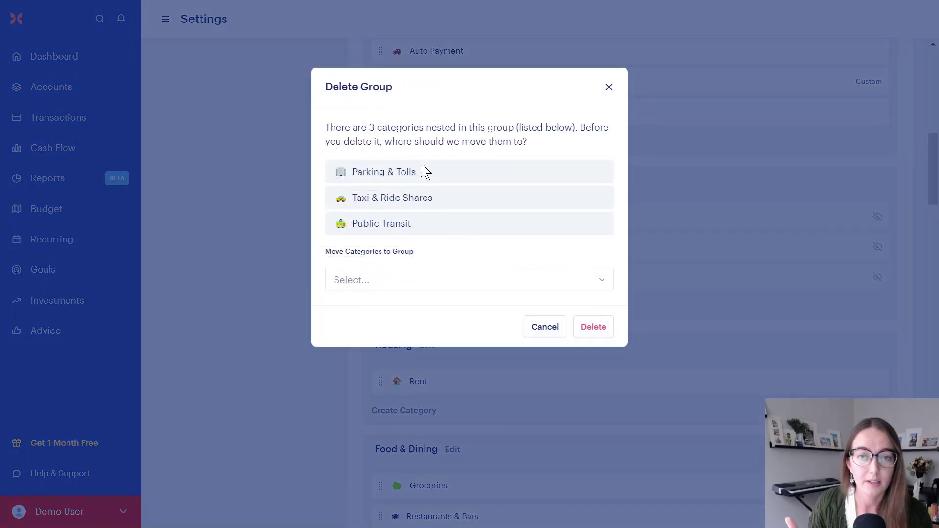
{"action": "left_click", "coordinate": [393, 284]}
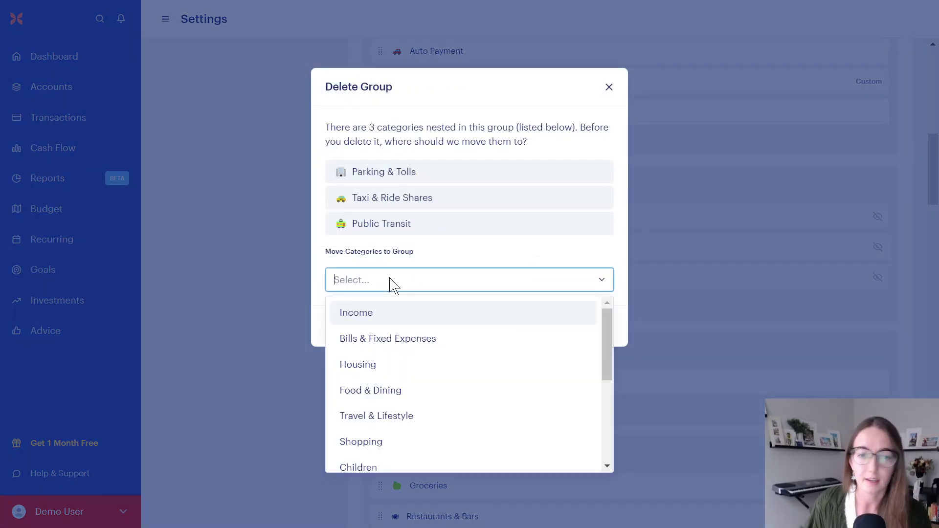
{"action": "type", "text": "other"}
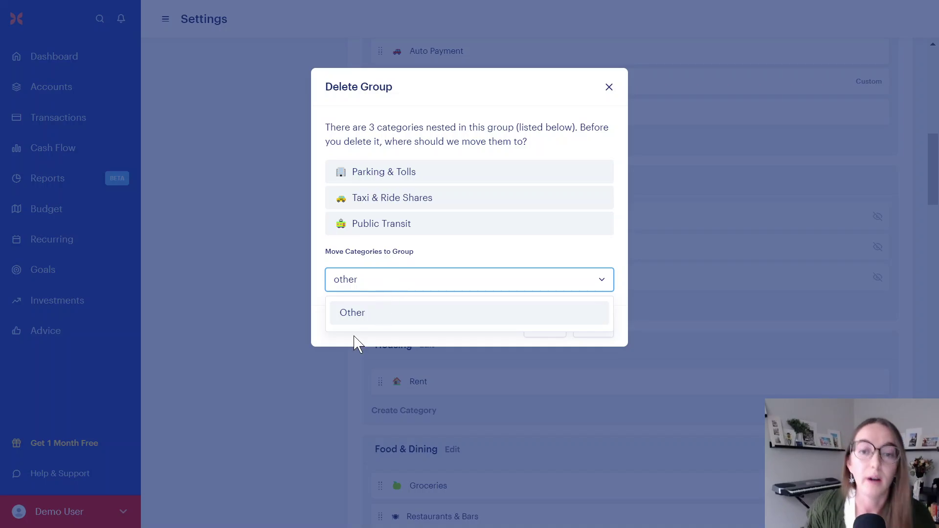
{"action": "left_click", "coordinate": [360, 326]}
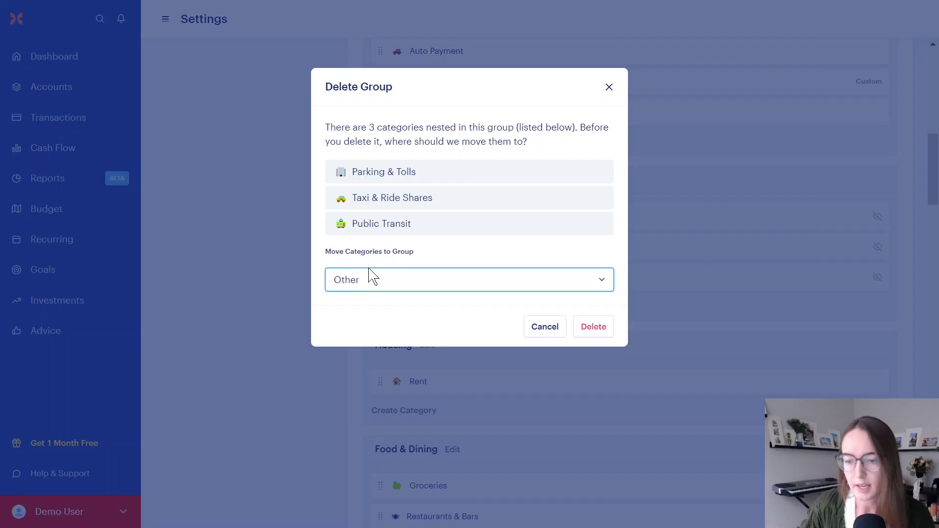
{"action": "left_click", "coordinate": [591, 328]}
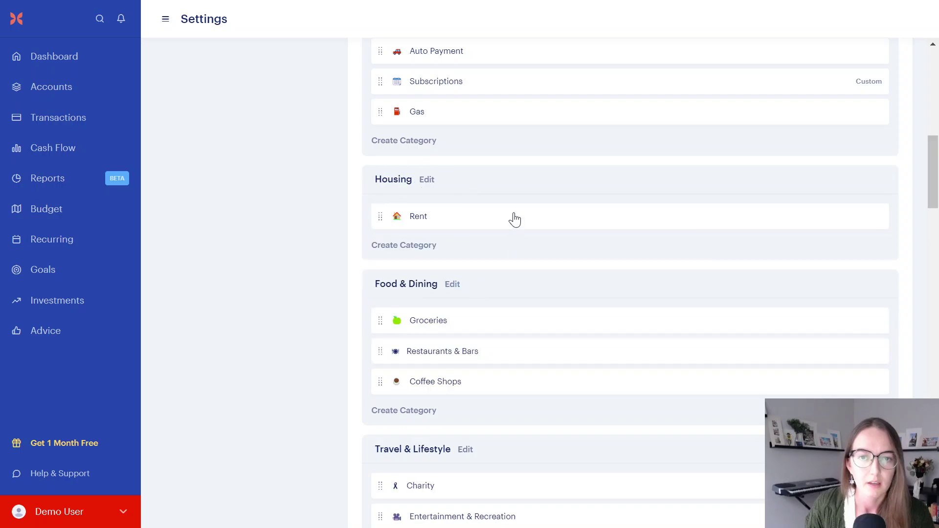
Step: Deactivate the Rent category in the Housing group
{"action": "scroll", "coordinate": [495, 215], "scroll_direction": "up", "scroll_amount": 2}
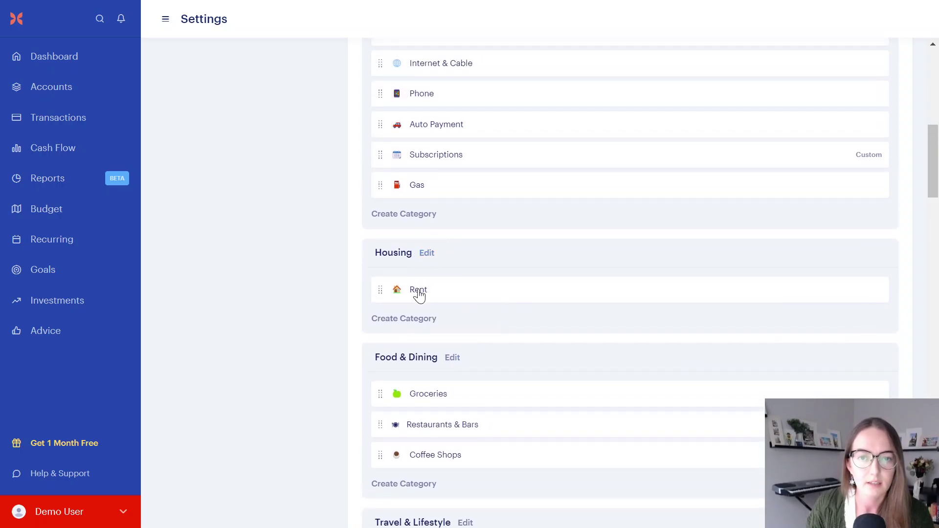
{"action": "left_click", "coordinate": [419, 293]}
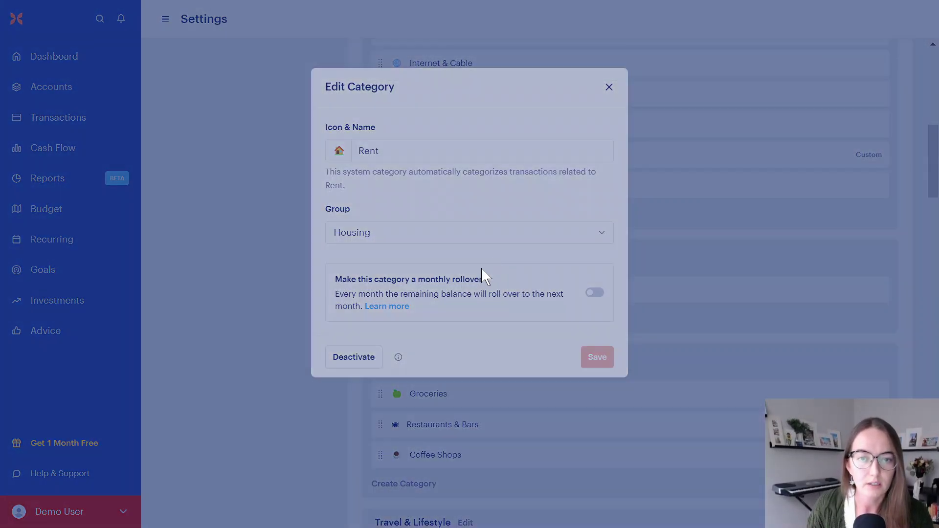
{"action": "left_click", "coordinate": [354, 358]}
{"action": "left_click", "coordinate": [561, 199]}
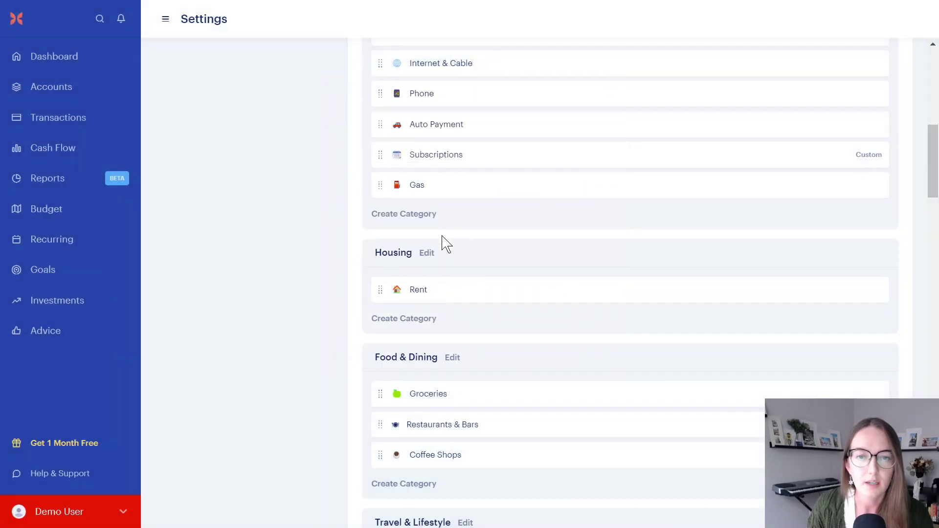
Step: Delete the Housing group and move its Rent category to the Other group
{"action": "left_click", "coordinate": [427, 253]}
{"action": "left_click", "coordinate": [345, 268]}
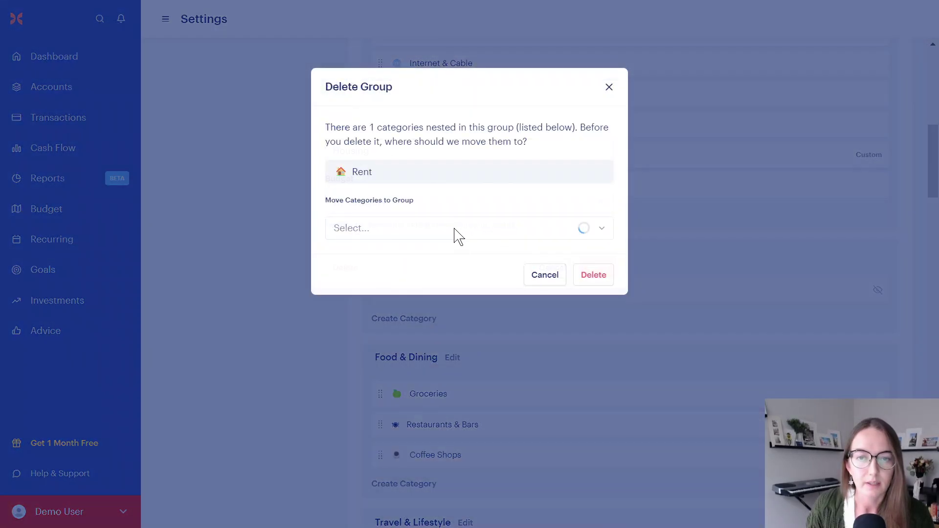
{"action": "left_click", "coordinate": [448, 229]}
{"action": "type", "text": "other"}
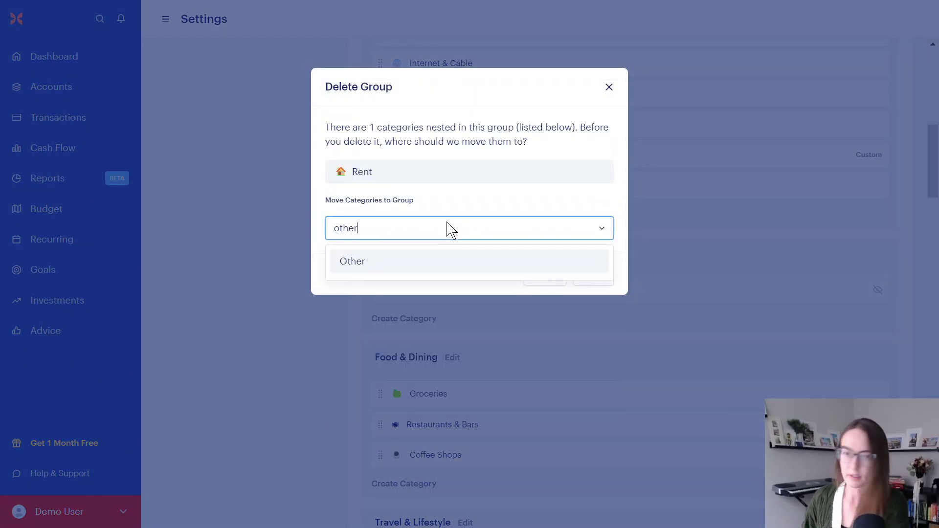
{"action": "left_click", "coordinate": [450, 260]}
{"action": "left_click", "coordinate": [600, 274]}
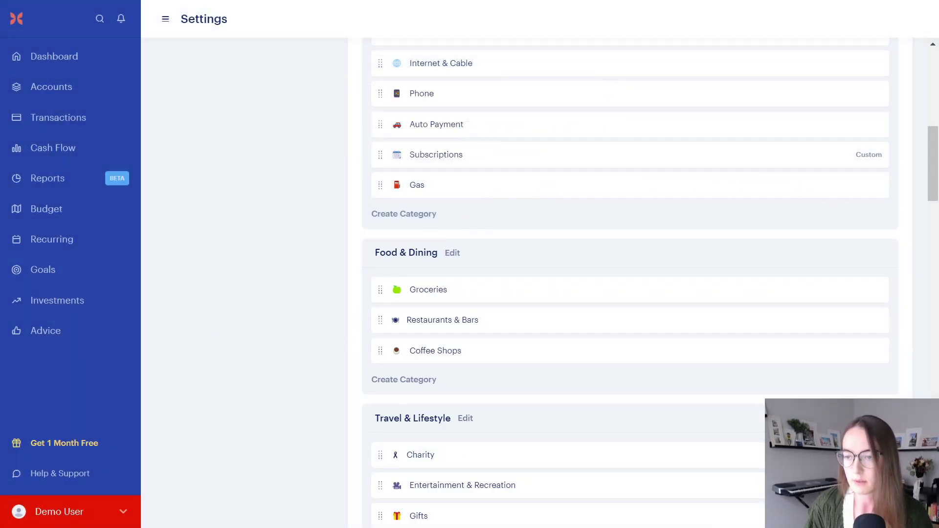
Step: Rename the Travel & Lifestyle group to Lifestyle and save the change
{"action": "scroll", "coordinate": [431, 346], "scroll_direction": "down", "scroll_amount": 3}
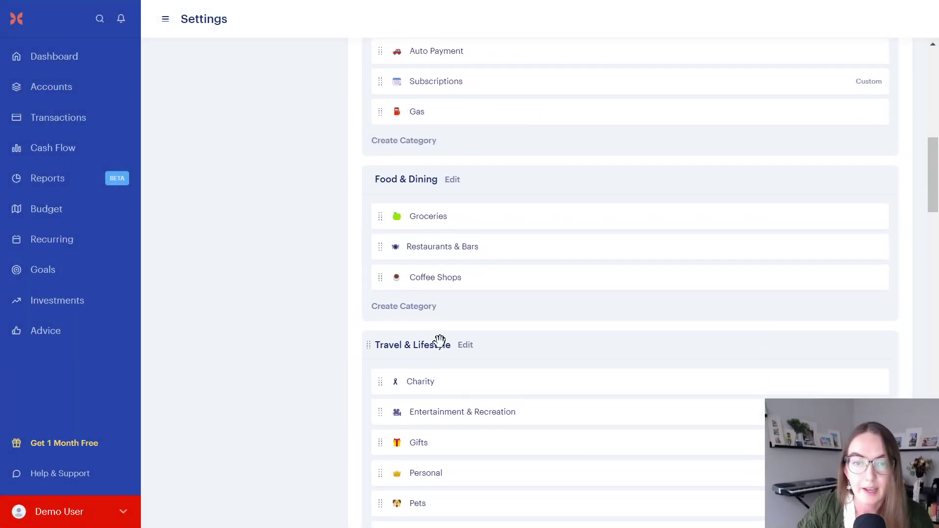
{"action": "left_click", "coordinate": [466, 345]}
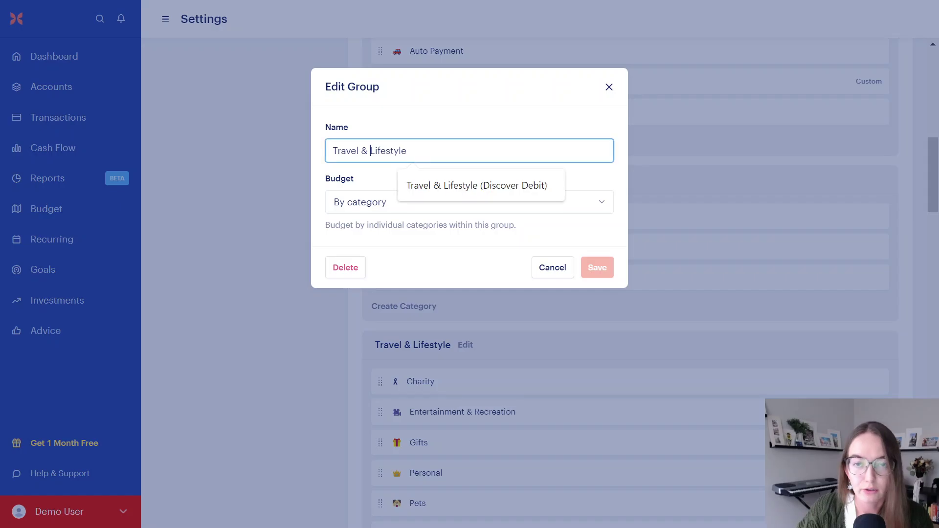
{"action": "left_click", "coordinate": [369, 151]}
{"action": "key", "text": "BackSpace"}
{"action": "key", "text": "BackSpace"}
{"action": "key", "text": "BackSpace"}
{"action": "key", "text": "BackSpace"}
{"action": "key", "text": "BackSpace"}
{"action": "key", "text": "BackSpace"}
{"action": "key", "text": "BackSpace"}
{"action": "key", "text": "BackSpace"}
{"action": "key", "text": "BackSpace"}
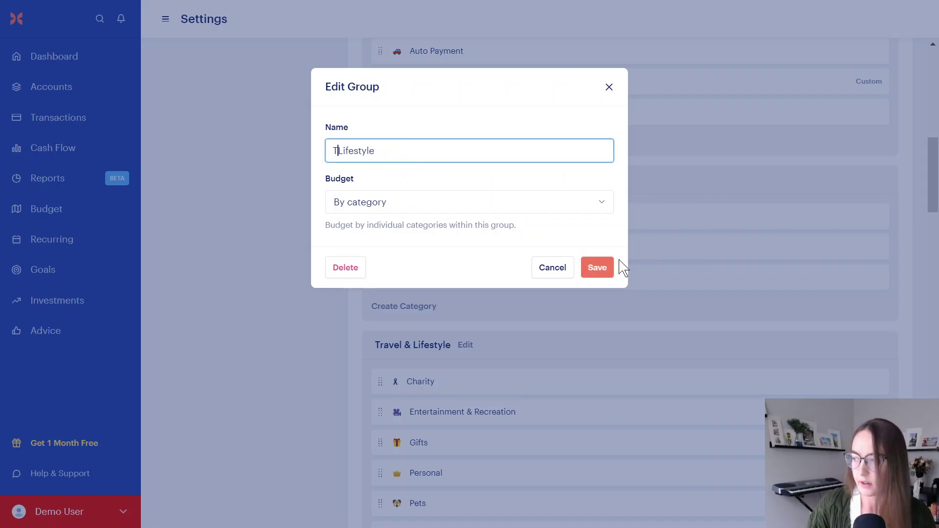
{"action": "left_click", "coordinate": [595, 269]}
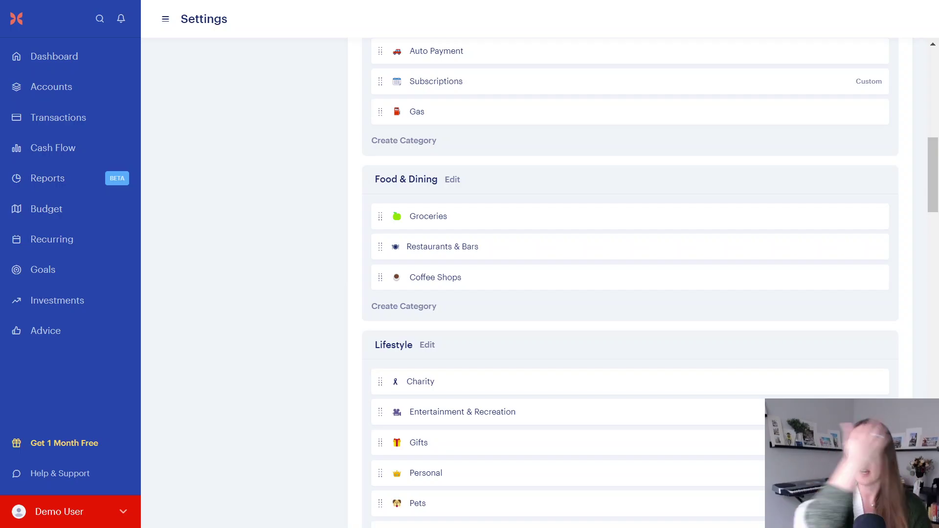
Step: Review the categories in the Bills & Fixed Expenses, Food & Dining, Lifestyle and Shopping groups, including Fun Money
{"action": "scroll", "coordinate": [377, 254], "scroll_direction": "up", "scroll_amount": 5}
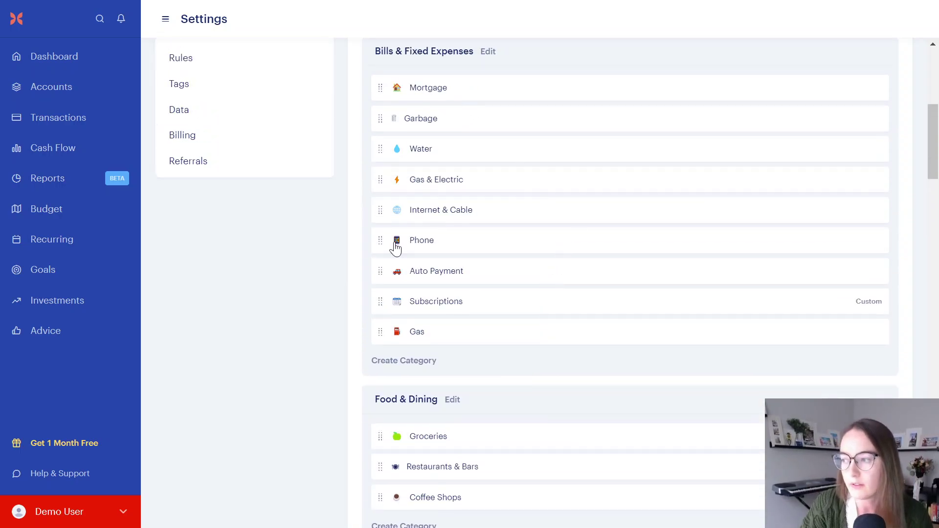
{"action": "scroll", "coordinate": [540, 221], "scroll_direction": "down", "scroll_amount": 5}
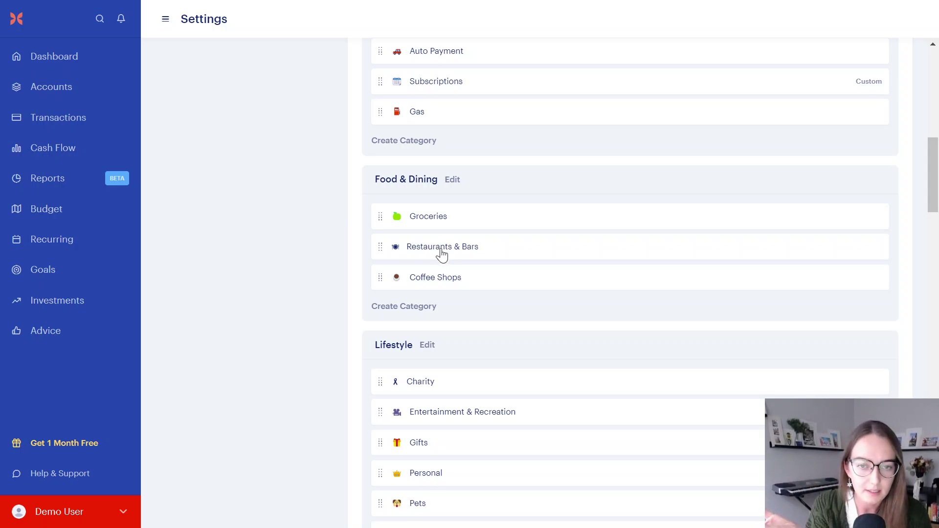
{"action": "scroll", "coordinate": [440, 249], "scroll_direction": "down", "scroll_amount": 2}
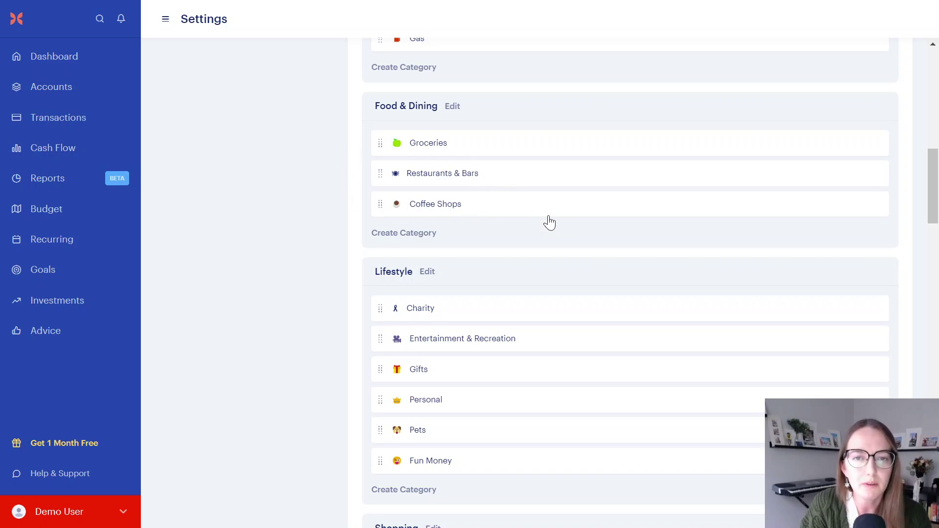
{"action": "scroll", "coordinate": [543, 239], "scroll_direction": "down", "scroll_amount": 2}
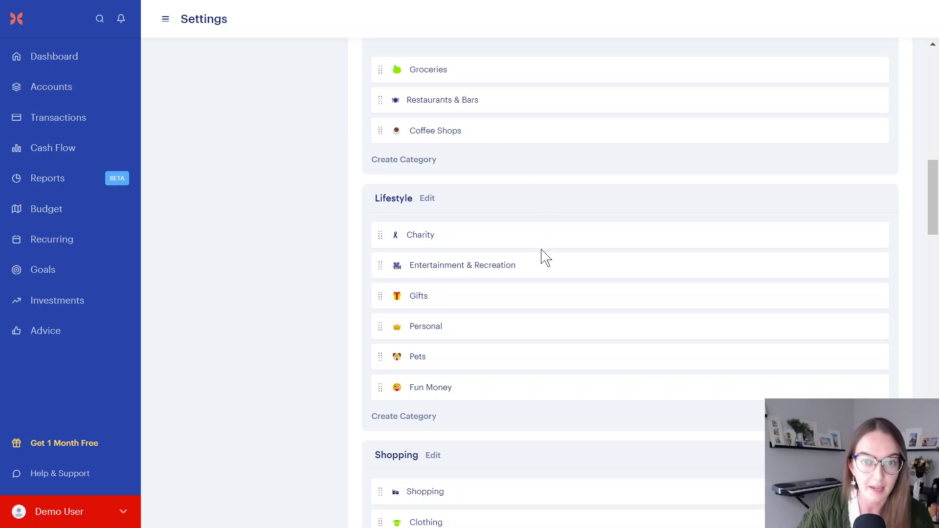
{"action": "scroll", "coordinate": [499, 233], "scroll_direction": "down", "scroll_amount": 2}
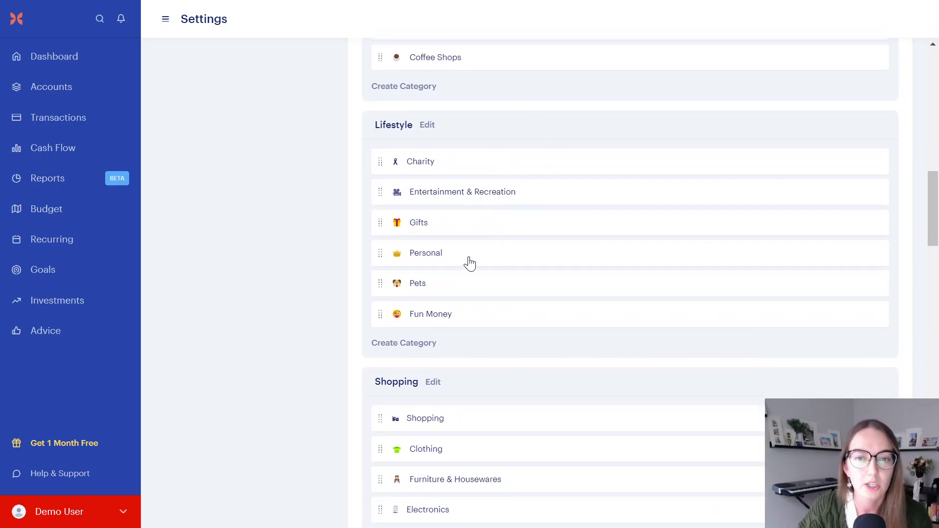
{"action": "left_click", "coordinate": [440, 318]}
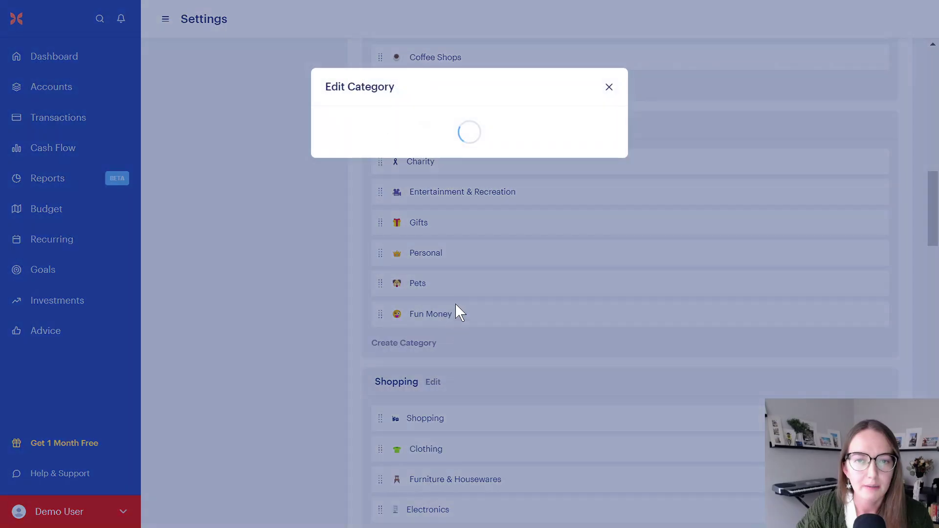
{"action": "left_click", "coordinate": [609, 87]}
{"action": "left_click", "coordinate": [455, 318]}
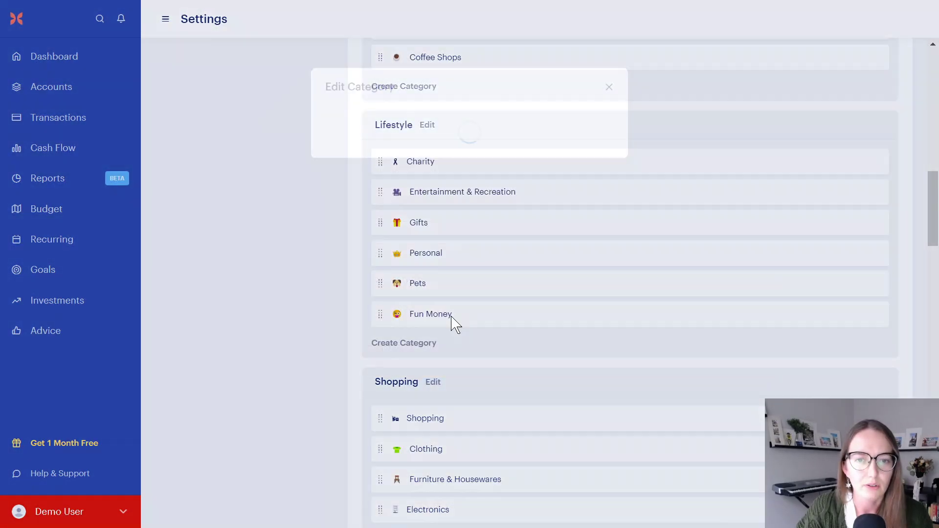
{"action": "left_click", "coordinate": [608, 88]}
{"action": "scroll", "coordinate": [608, 210], "scroll_direction": "down", "scroll_amount": 2}
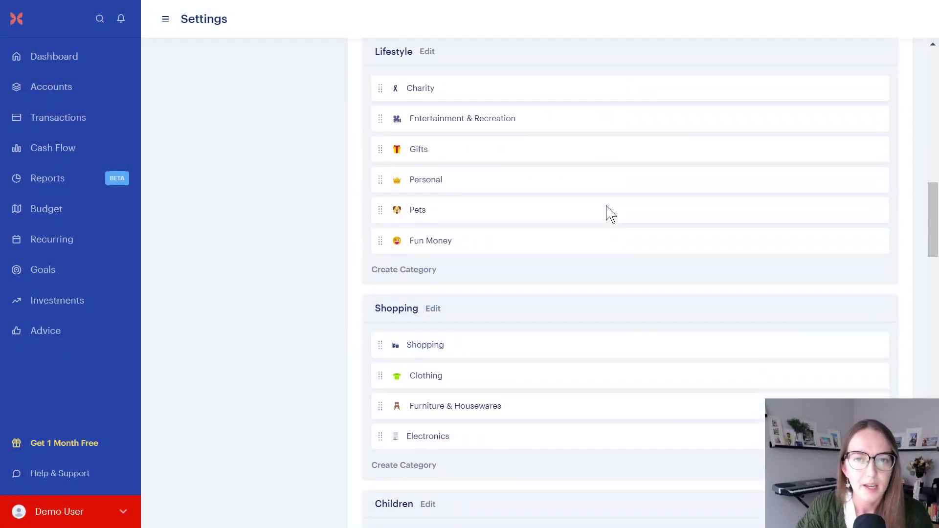
Step: Move the Taxes category from the Financial group to the Savings Categories group
{"action": "scroll", "coordinate": [379, 131], "scroll_direction": "down", "scroll_amount": 6}
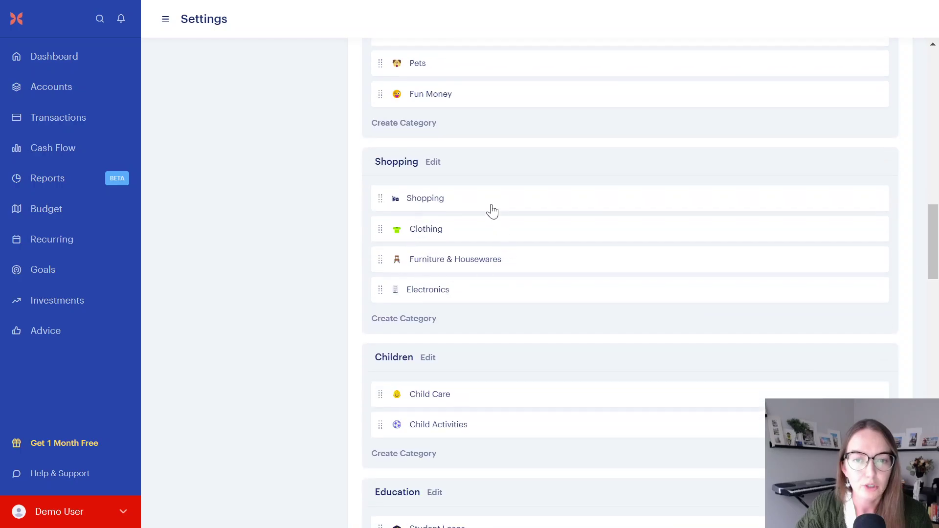
{"action": "scroll", "coordinate": [464, 264], "scroll_direction": "down", "scroll_amount": 2}
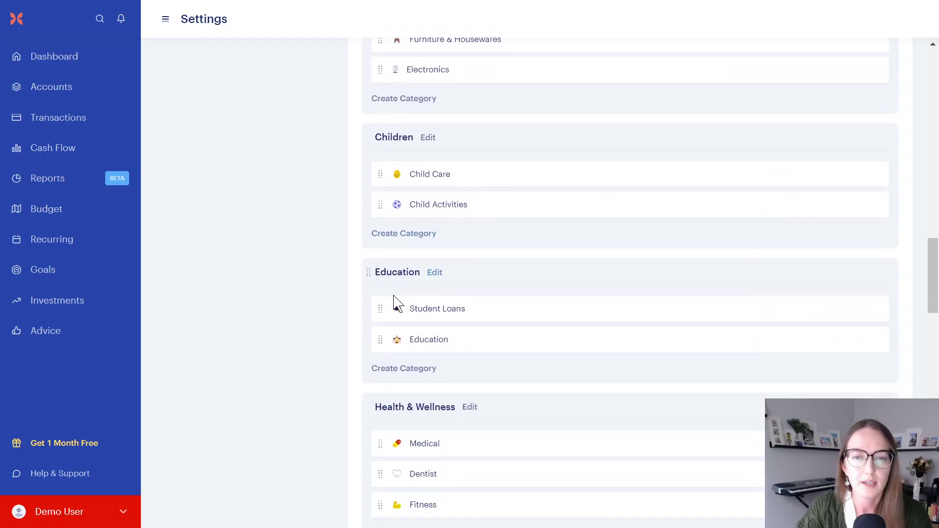
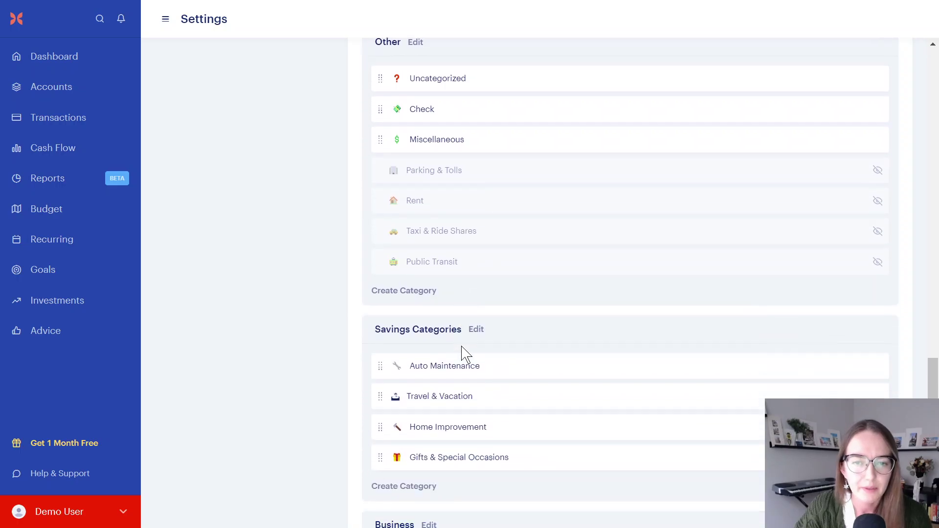
{"action": "scroll", "coordinate": [465, 352], "scroll_direction": "up", "scroll_amount": 9}
{"action": "scroll", "coordinate": [405, 254], "scroll_direction": "up", "scroll_amount": 2}
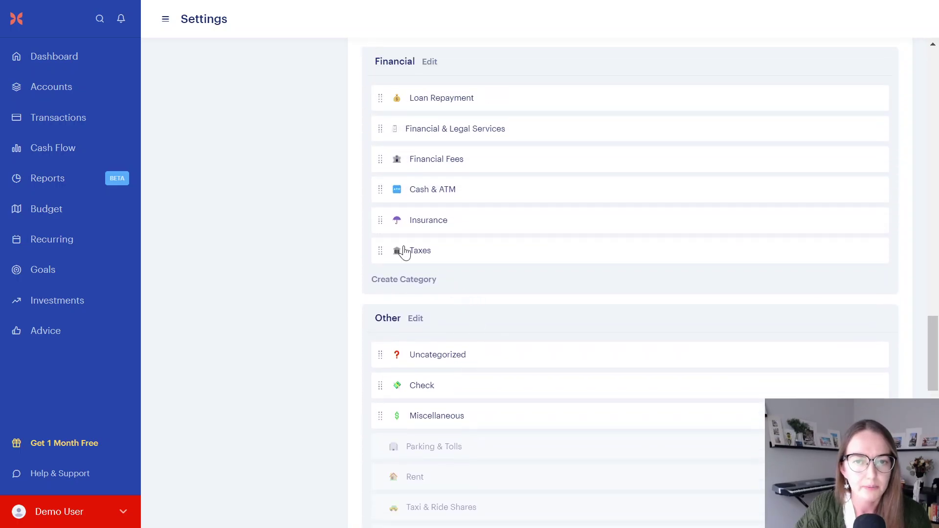
{"action": "scroll", "coordinate": [491, 263], "scroll_direction": "up", "scroll_amount": 2}
{"action": "scroll", "coordinate": [434, 332], "scroll_direction": "up", "scroll_amount": 1}
{"action": "scroll", "coordinate": [435, 332], "scroll_direction": "down", "scroll_amount": 4}
{"action": "scroll", "coordinate": [446, 215], "scroll_direction": "up", "scroll_amount": 6}
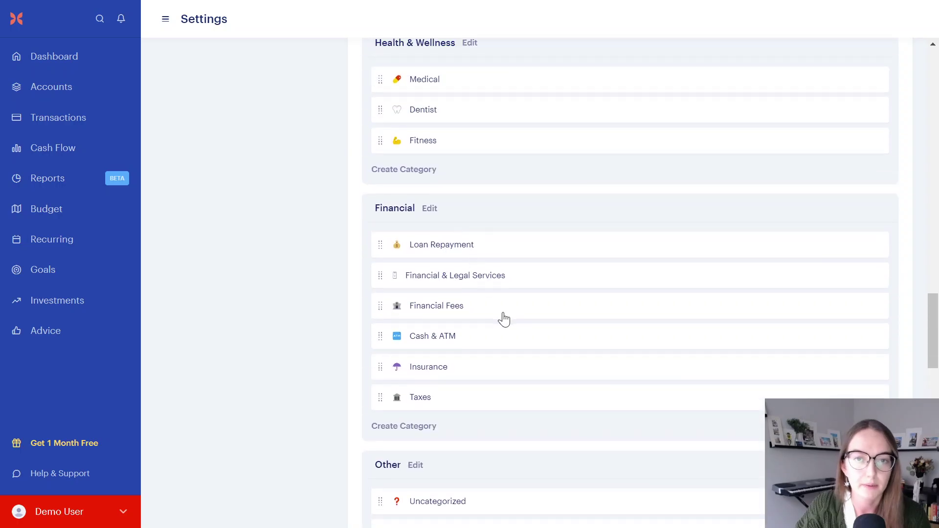
{"action": "scroll", "coordinate": [504, 320], "scroll_direction": "up", "scroll_amount": 3}
{"action": "scroll", "coordinate": [503, 319], "scroll_direction": "down", "scroll_amount": 9}
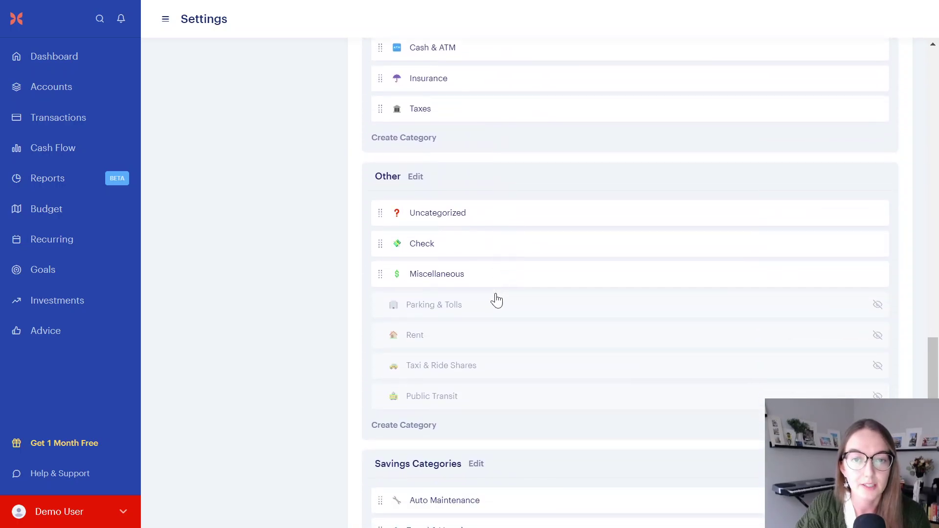
{"action": "mouse_move", "coordinate": [445, 116]}
{"action": "left_mouse_down"}
{"action": "mouse_move", "coordinate": [465, 518]}
{"action": "mouse_move", "coordinate": [462, 376]}
{"action": "mouse_move", "coordinate": [460, 397]}
{"action": "left_mouse_up"}
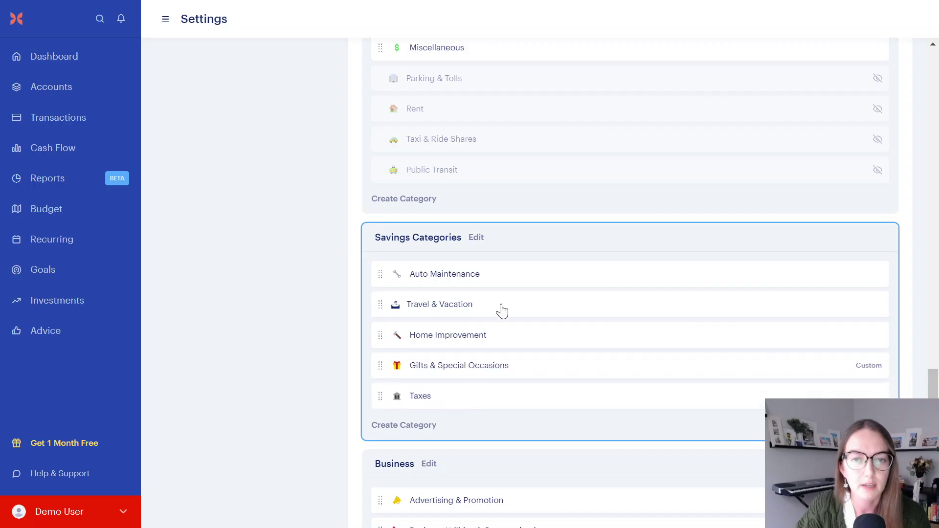
Step: Review the categories in the Education, Health & Wellness, Financial, Other, Savings Categories and Business groups
{"action": "scroll", "coordinate": [504, 313], "scroll_direction": "up", "scroll_amount": 10}
{"action": "scroll", "coordinate": [460, 245], "scroll_direction": "down", "scroll_amount": 2}
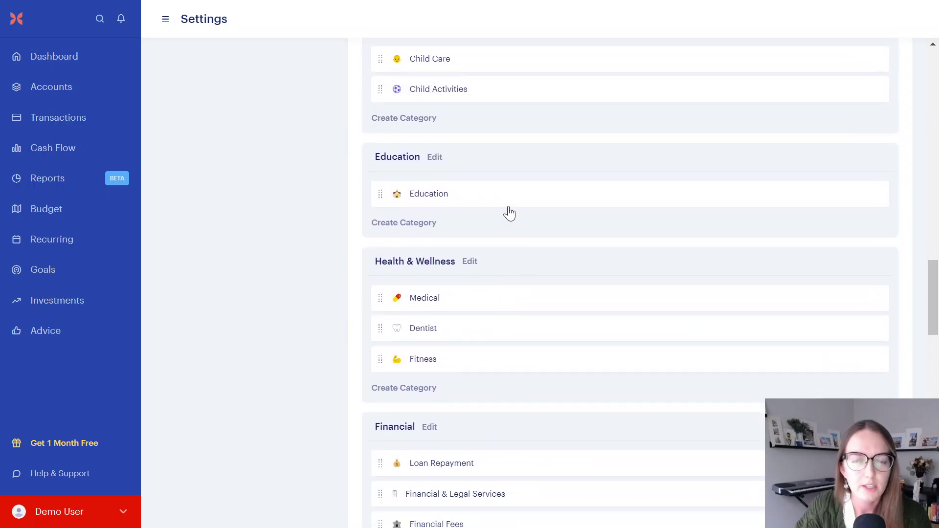
{"action": "scroll", "coordinate": [449, 238], "scroll_direction": "down", "scroll_amount": 3}
{"action": "scroll", "coordinate": [447, 236], "scroll_direction": "down", "scroll_amount": 4}
{"action": "scroll", "coordinate": [447, 234], "scroll_direction": "up", "scroll_amount": 4}
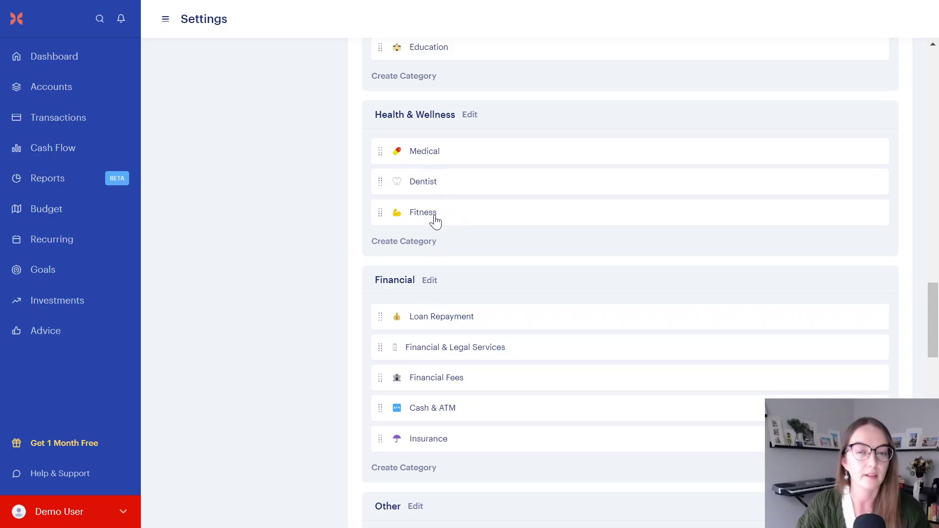
{"action": "mouse_move", "coordinate": [436, 221]}
{"action": "left_mouse_down"}
{"action": "mouse_move", "coordinate": [420, 229]}
{"action": "mouse_move", "coordinate": [427, 231]}
{"action": "left_mouse_up"}
{"action": "scroll", "coordinate": [430, 233], "scroll_direction": "down", "scroll_amount": 3}
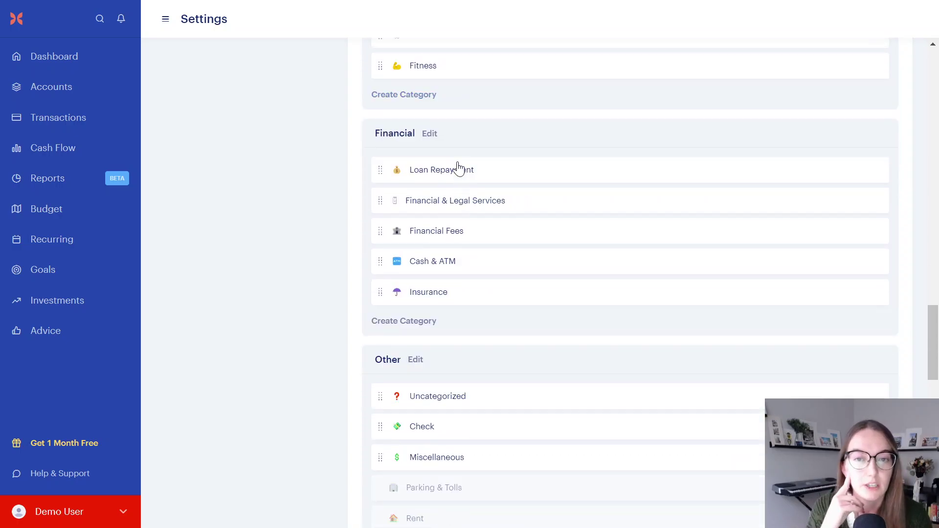
{"action": "scroll", "coordinate": [426, 237], "scroll_direction": "down", "scroll_amount": 5}
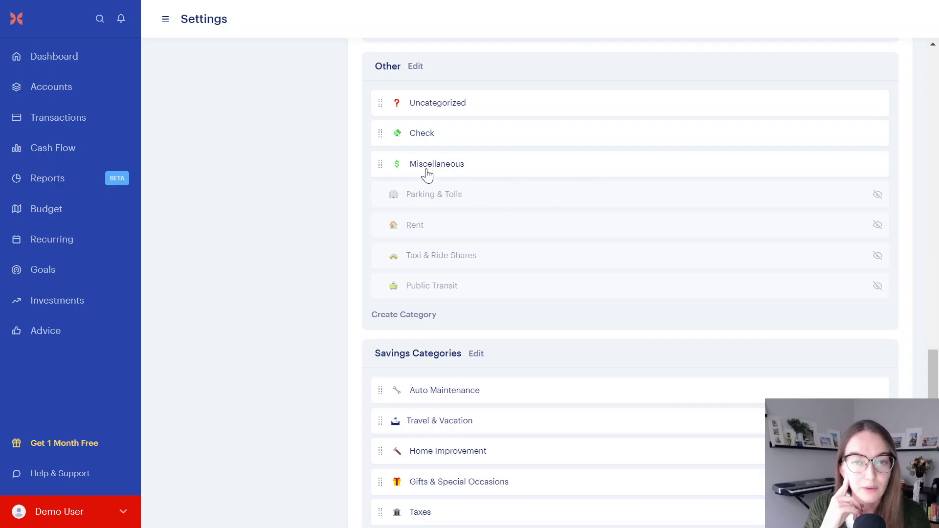
{"action": "scroll", "coordinate": [429, 173], "scroll_direction": "down", "scroll_amount": 8}
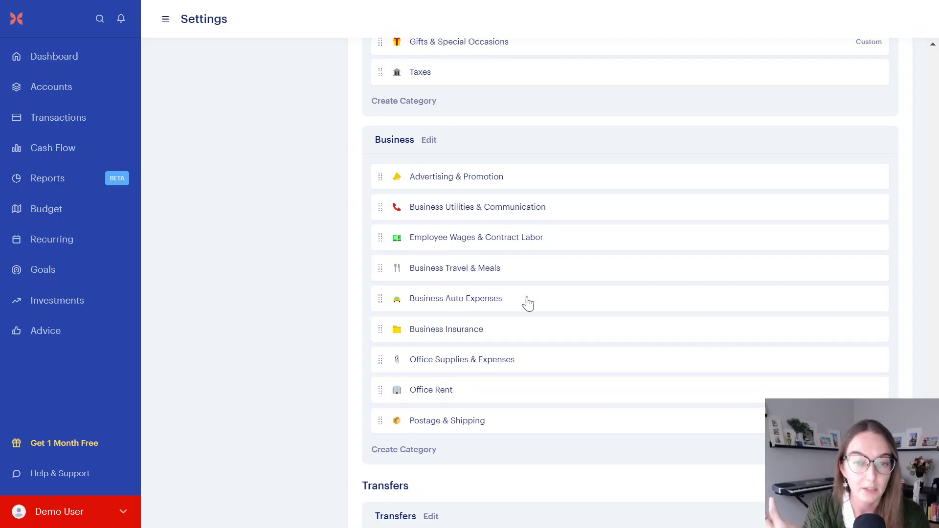
{"action": "scroll", "coordinate": [440, 225], "scroll_direction": "down", "scroll_amount": 3}
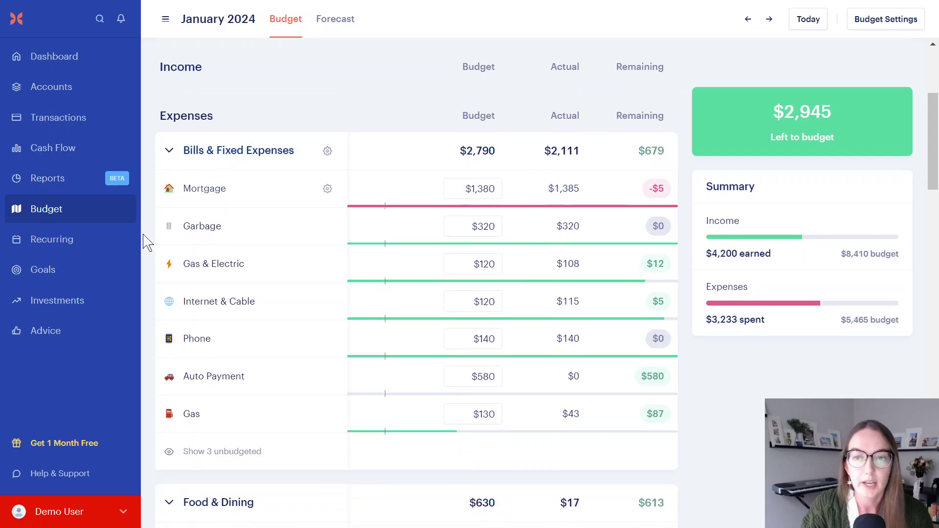
Step: Collapse the Bills & Fixed Expenses group in the January 2024 budget and review the Food & Dining group
{"action": "left_click", "coordinate": [169, 152]}
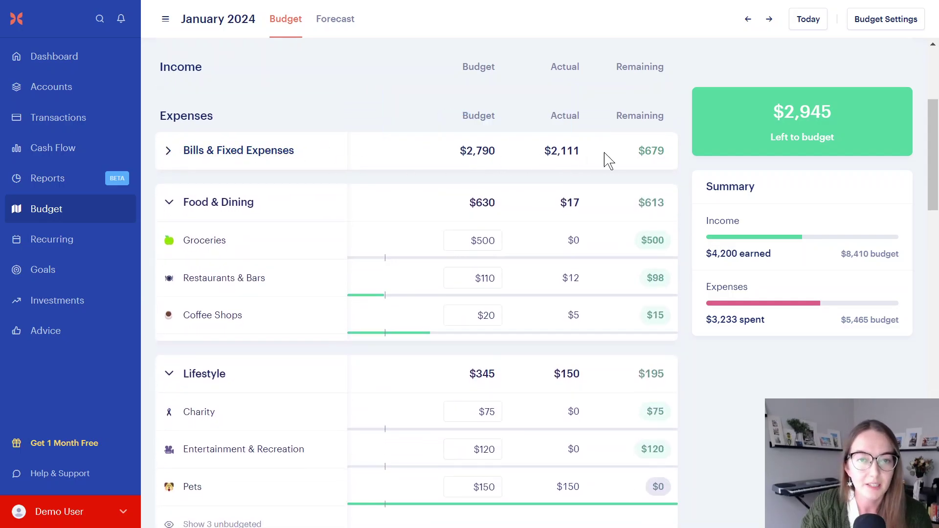
{"action": "left_click", "coordinate": [169, 153]}
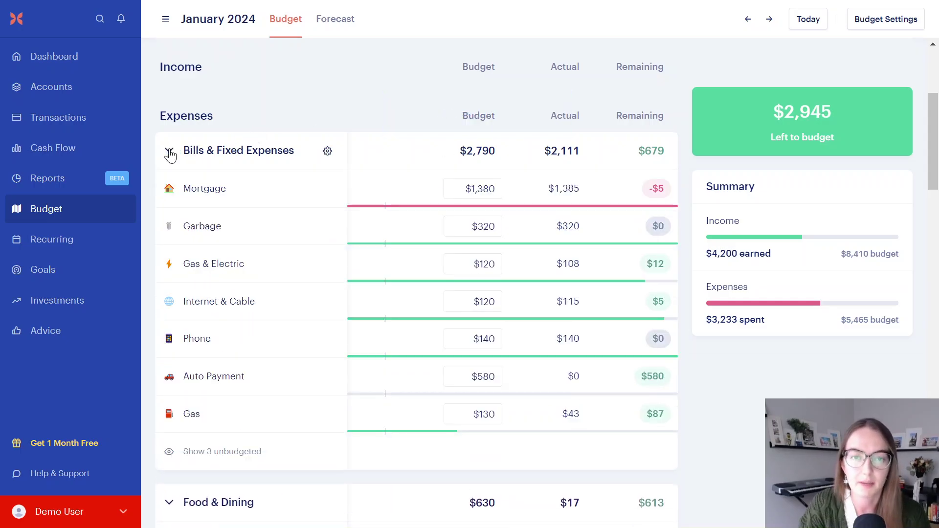
{"action": "left_click", "coordinate": [169, 152]}
{"action": "scroll", "coordinate": [374, 173], "scroll_direction": "down", "scroll_amount": 3}
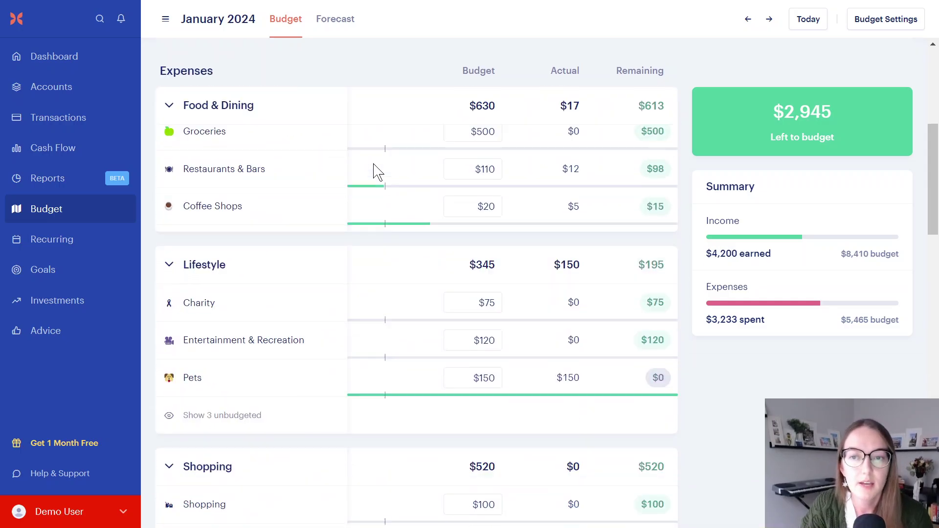
{"action": "scroll", "coordinate": [377, 174], "scroll_direction": "up", "scroll_amount": 1}
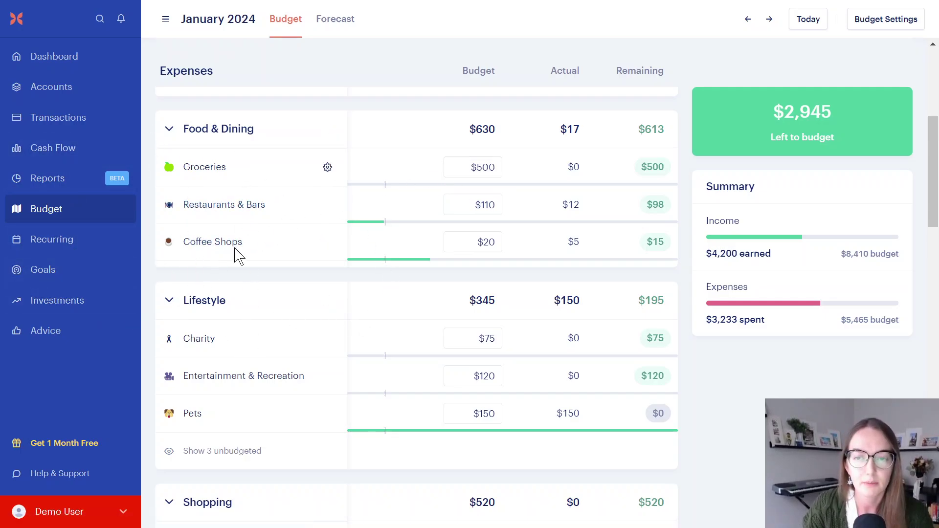
Step: View the Move Budget form for the Shopping category's remaining amount and close it without moving money
{"action": "scroll", "coordinate": [249, 380], "scroll_direction": "down", "scroll_amount": 5}
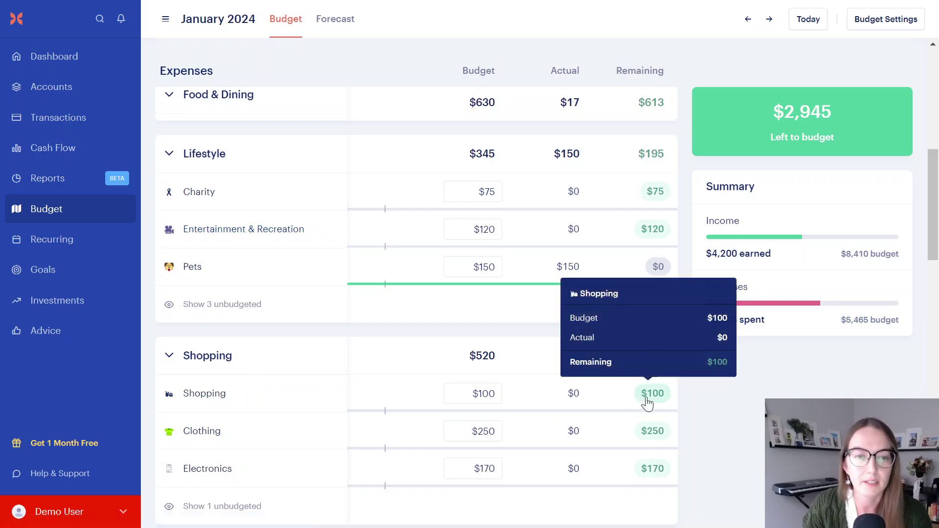
{"action": "left_click", "coordinate": [655, 402]}
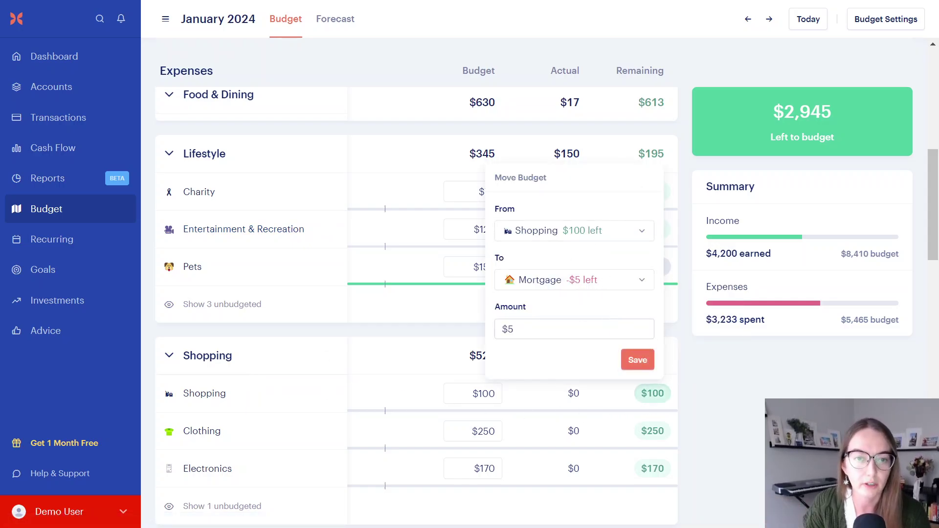
{"action": "left_click", "coordinate": [637, 360]}
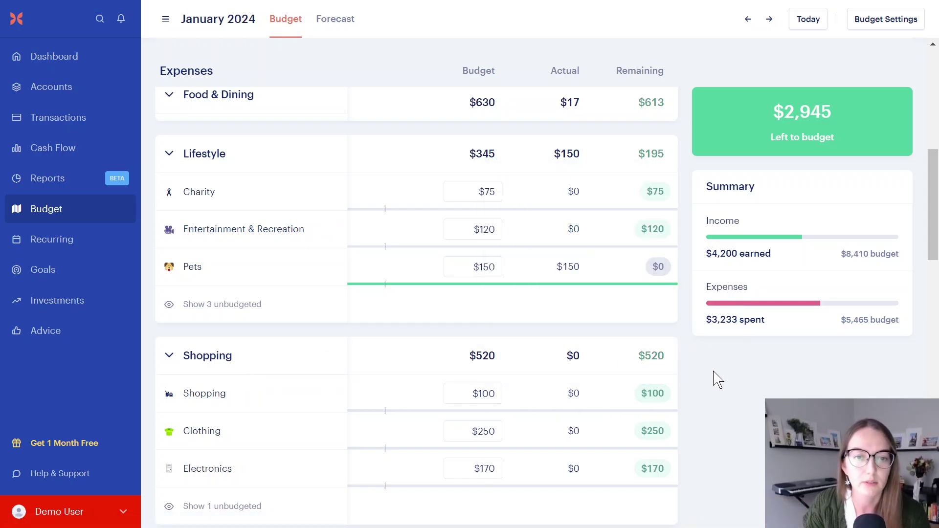
Step: Show the unbudgeted categories of the Savings Categories group in the January 2024 budget
{"action": "scroll", "coordinate": [421, 323], "scroll_direction": "up", "scroll_amount": 5}
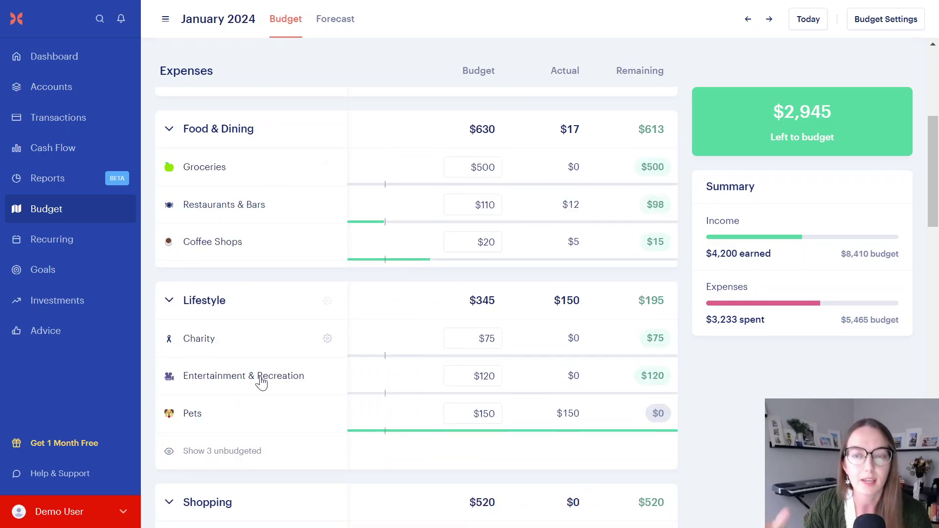
{"action": "scroll", "coordinate": [340, 221], "scroll_direction": "down", "scroll_amount": 8}
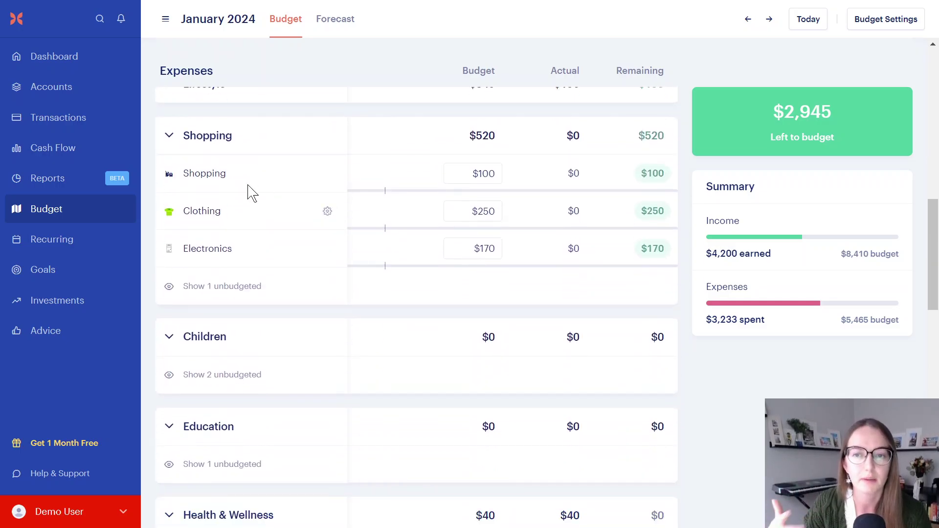
{"action": "scroll", "coordinate": [416, 367], "scroll_direction": "up", "scroll_amount": 5}
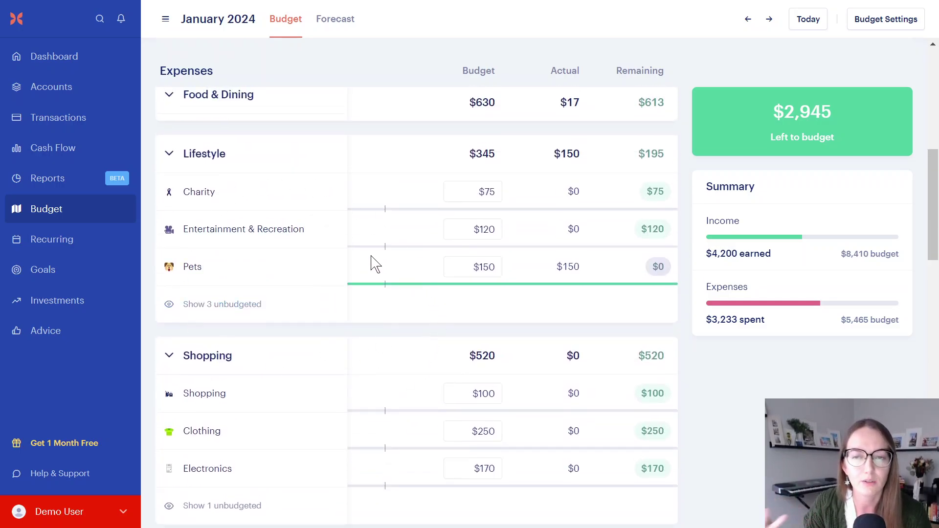
{"action": "scroll", "coordinate": [308, 218], "scroll_direction": "down", "scroll_amount": 8}
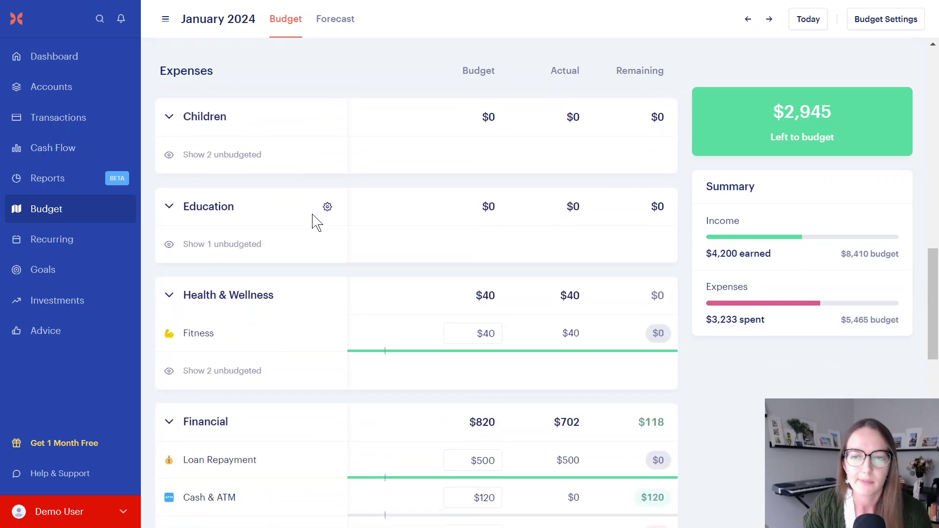
{"action": "scroll", "coordinate": [316, 221], "scroll_direction": "down", "scroll_amount": 7}
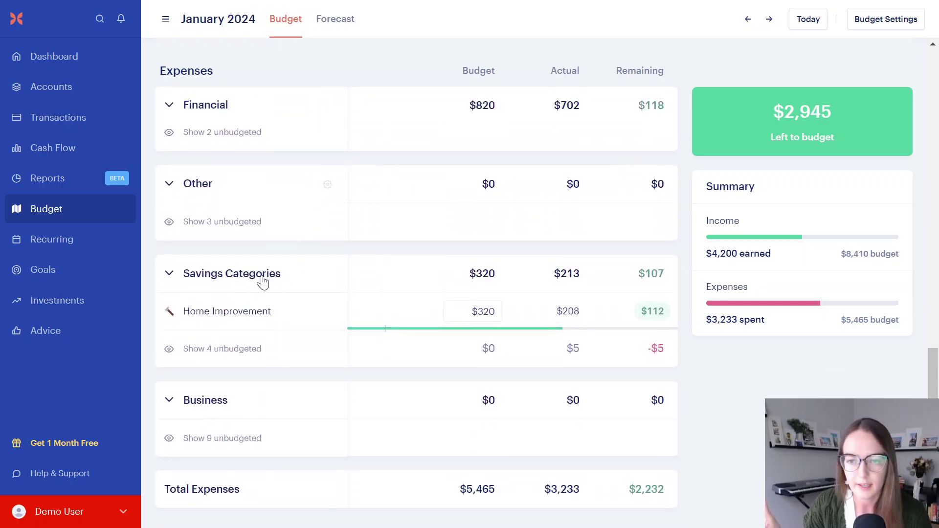
{"action": "left_click", "coordinate": [230, 366]}
{"action": "scroll", "coordinate": [357, 323], "scroll_direction": "down", "scroll_amount": 2}
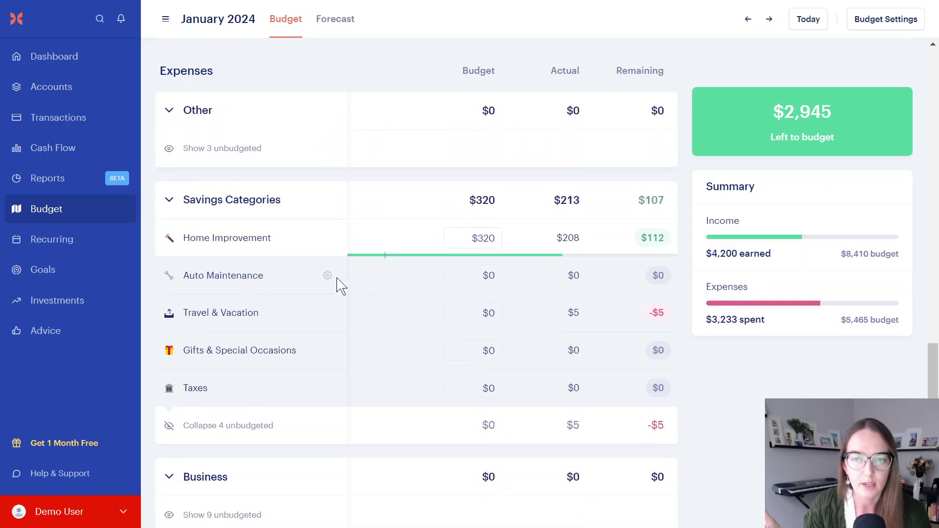
Step: Make the Home Improvement category a monthly rollover starting January 2024 with a $0.00 starting balance, and save it
{"action": "left_click", "coordinate": [328, 238]}
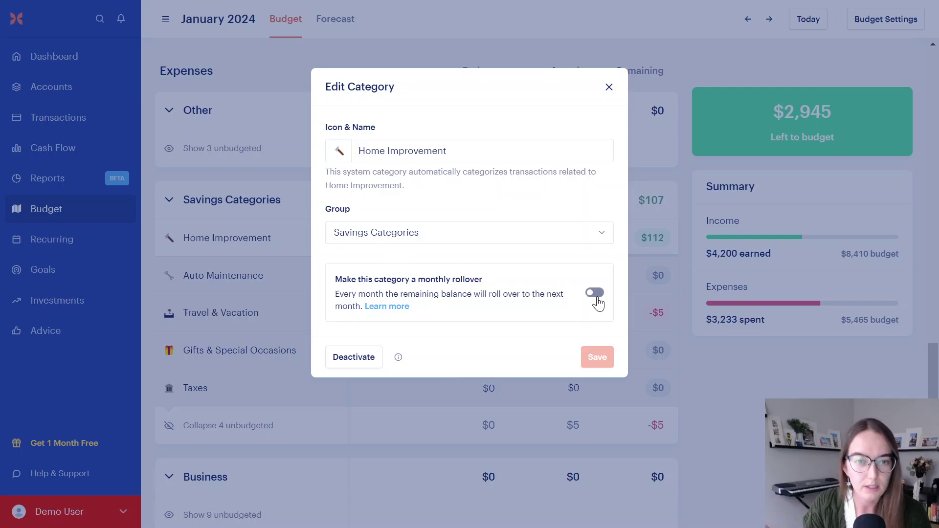
{"action": "left_click", "coordinate": [595, 293]}
{"action": "left_click", "coordinate": [597, 459]}
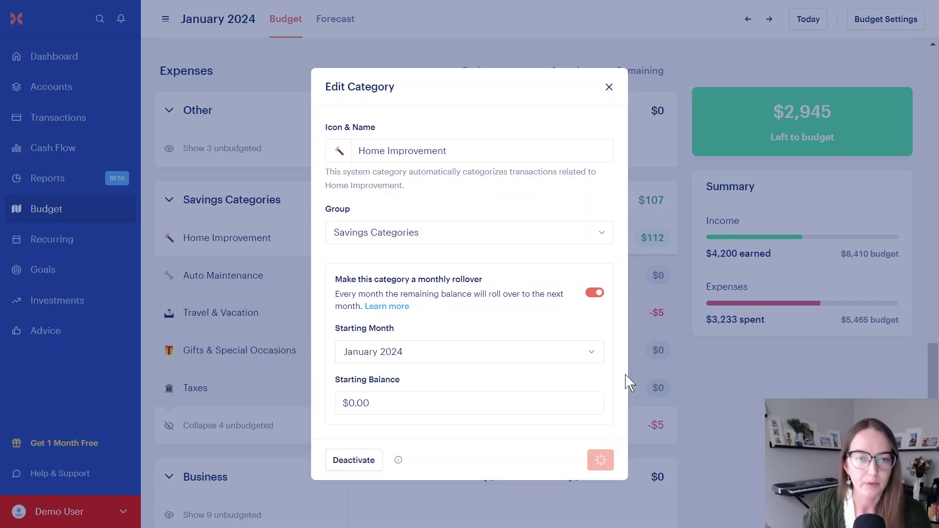
{"action": "mouse_move", "coordinate": [641, 247]}
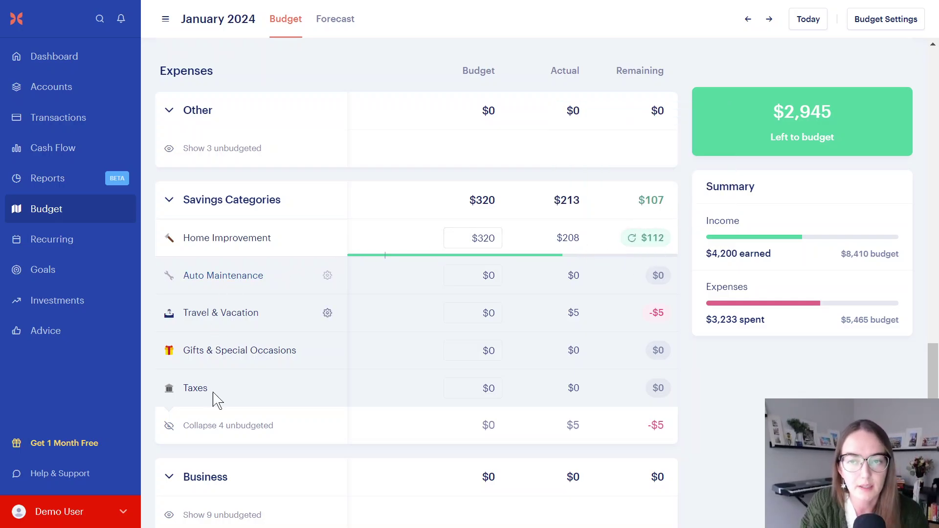
Step: Show the unbudgeted goals under Contributions and review the budget's expense groups
{"action": "scroll", "coordinate": [335, 319], "scroll_direction": "down", "scroll_amount": 7}
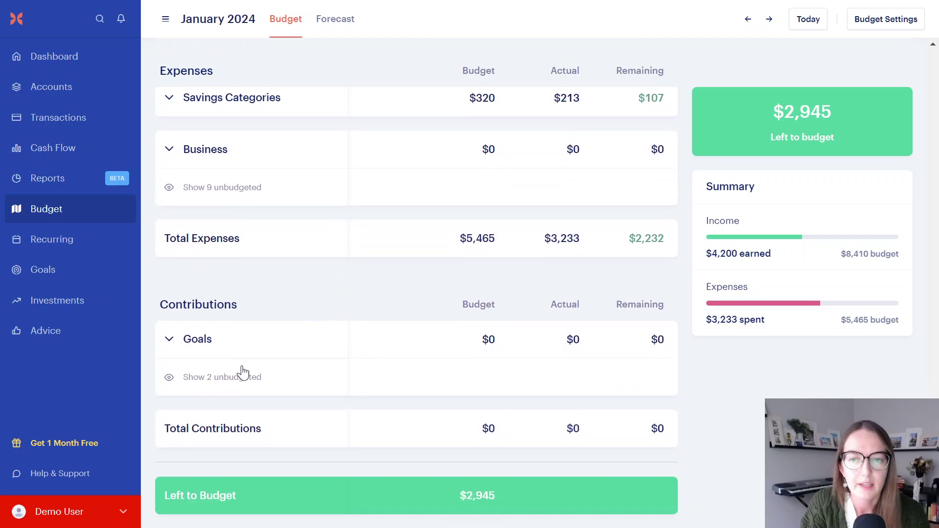
{"action": "left_click", "coordinate": [214, 390]}
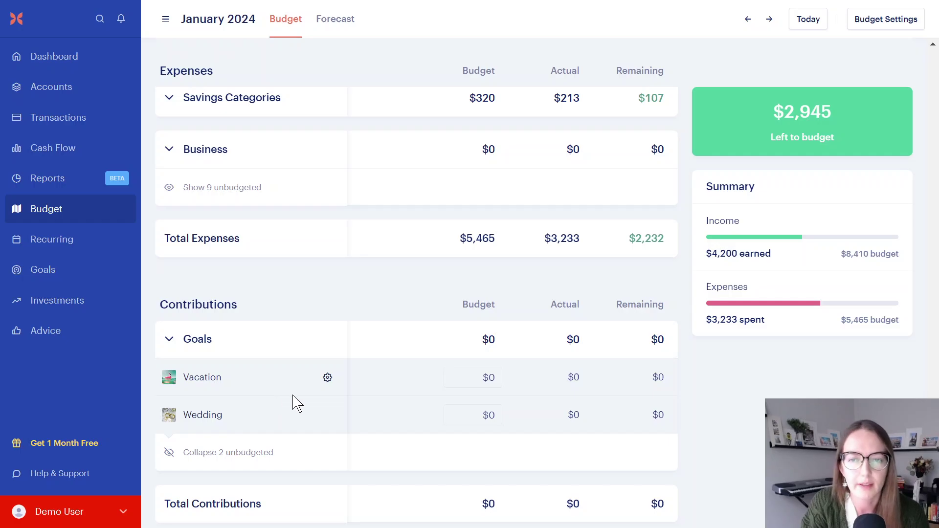
{"action": "scroll", "coordinate": [296, 404], "scroll_direction": "up", "scroll_amount": 10}
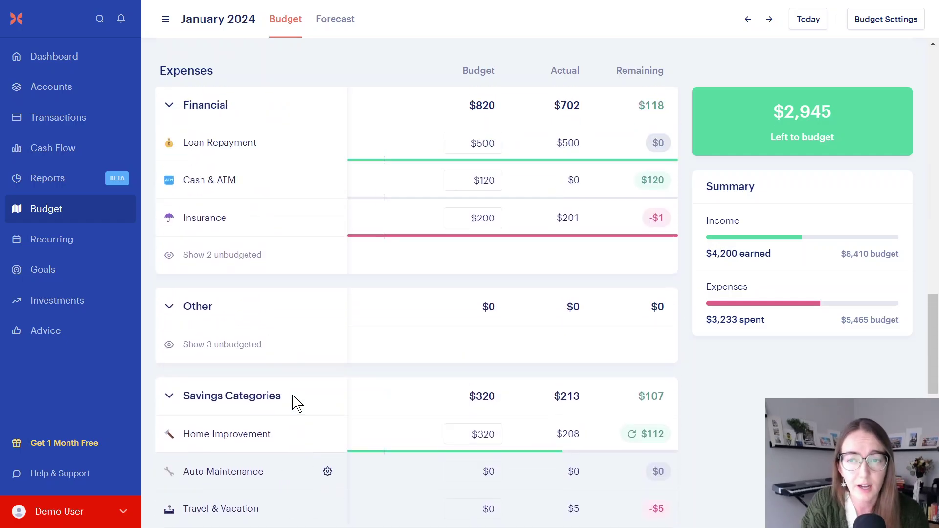
{"action": "scroll", "coordinate": [292, 404], "scroll_direction": "up", "scroll_amount": 8}
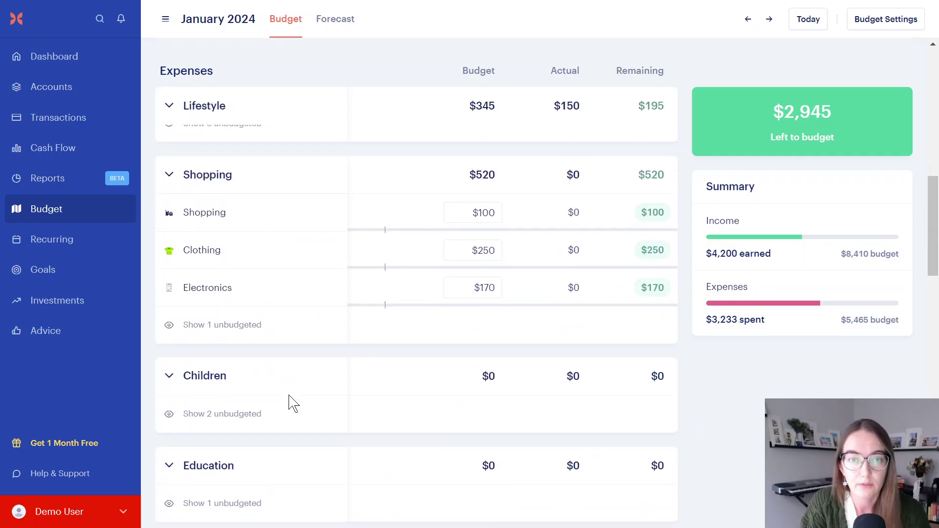
{"action": "scroll", "coordinate": [293, 388], "scroll_direction": "down", "scroll_amount": 3}
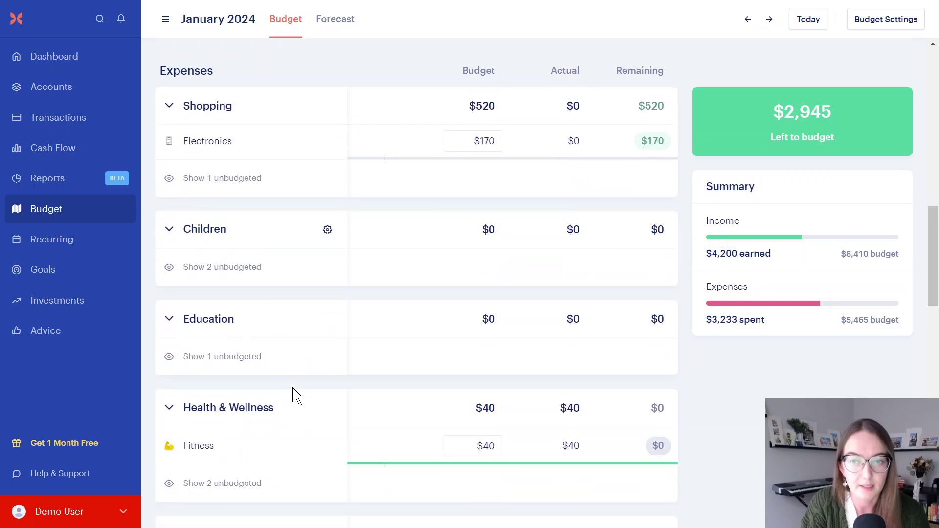
{"action": "scroll", "coordinate": [343, 264], "scroll_direction": "down", "scroll_amount": 9}
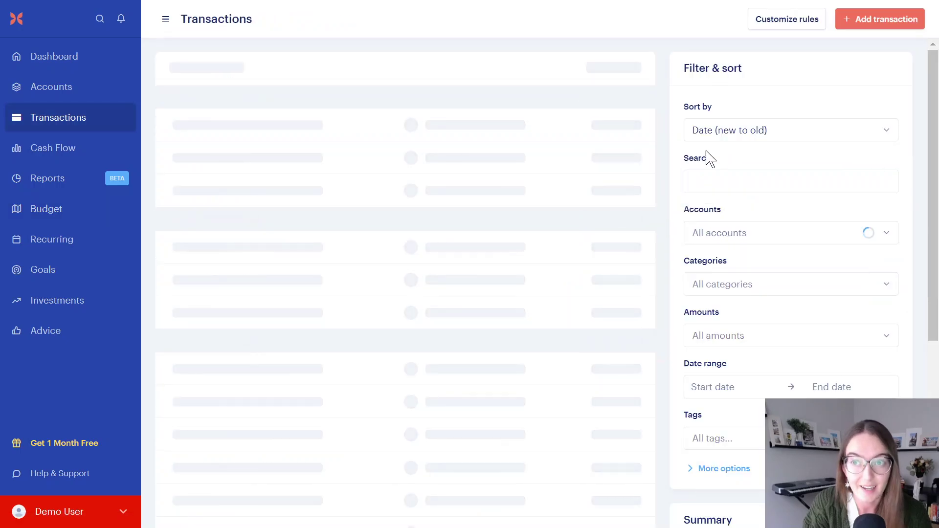
Step: View the available tags in the transaction filter, trying a tag search, and leave the filter without choosing a tag
{"action": "scroll", "coordinate": [719, 400], "scroll_direction": "down", "scroll_amount": 2}
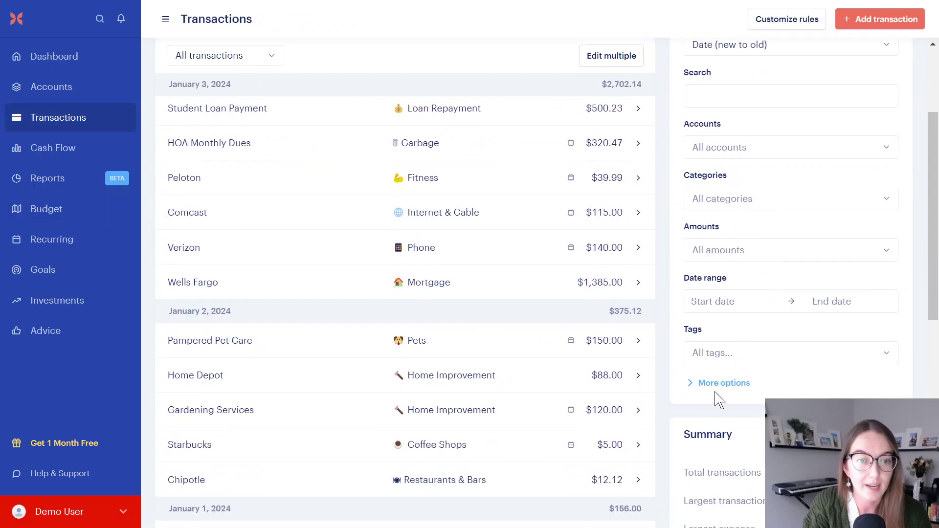
{"action": "left_click", "coordinate": [725, 361]}
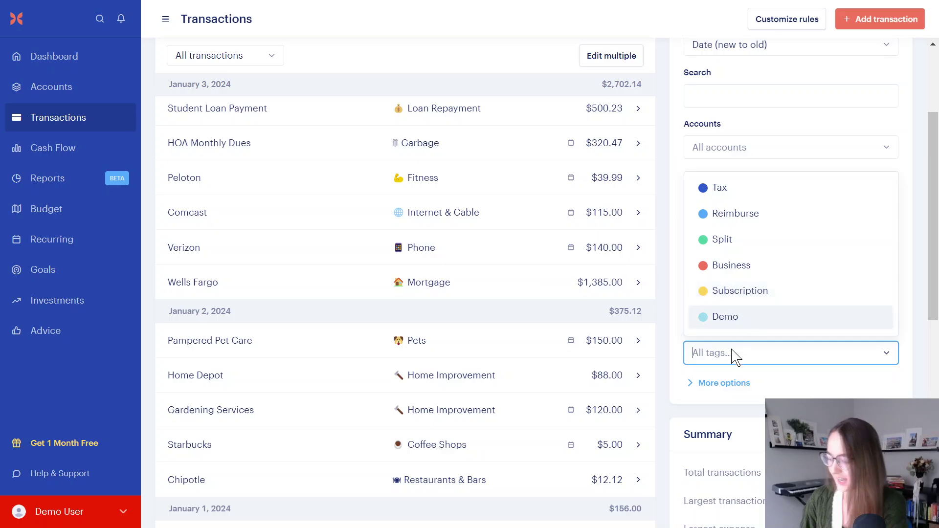
{"action": "type", "text": "eddin"}
{"action": "key", "text": "BackSpace"}
{"action": "key", "text": "BackSpace"}
{"action": "key", "text": "BackSpace"}
{"action": "key", "text": "BackSpace"}
{"action": "key", "text": "BackSpace"}
{"action": "type", "text": "We"}
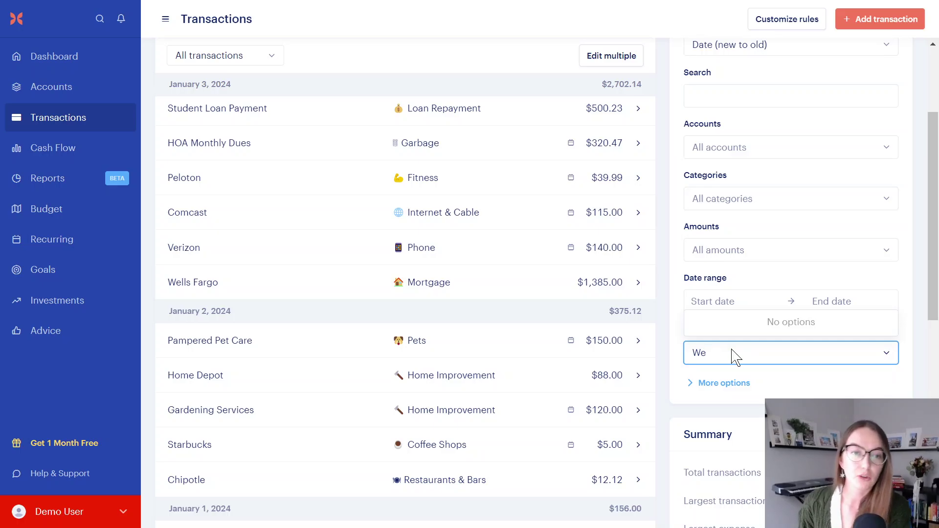
{"action": "key", "text": "BackSpace"}
{"action": "key", "text": "BackSpace"}
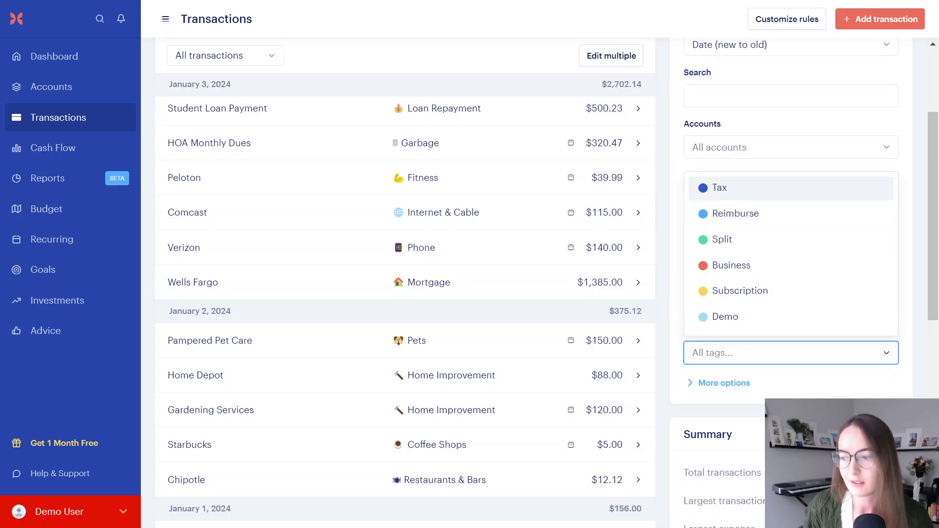
{"action": "key", "text": "Tab"}
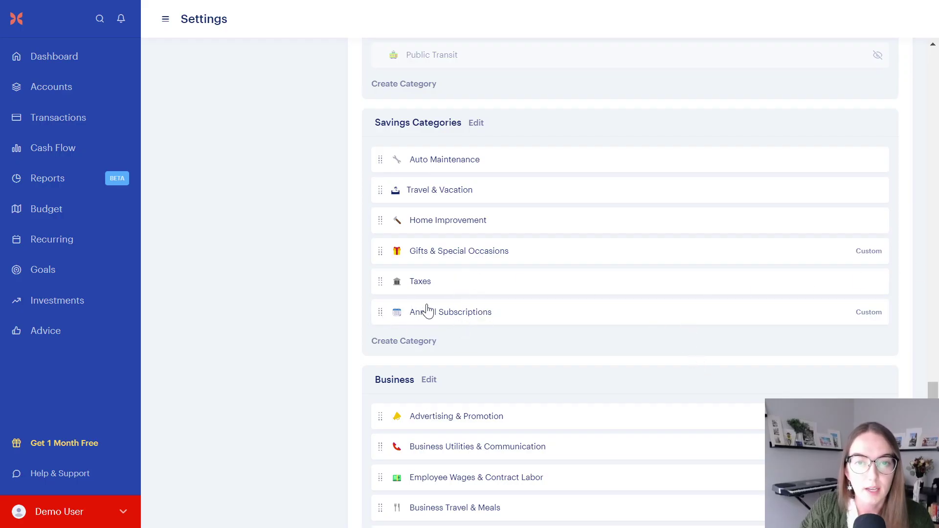
Step: Review the income and expense category groups in the settings, view the form for creating an expense group, and close it unsaved
{"action": "scroll", "coordinate": [477, 311], "scroll_direction": "down", "scroll_amount": 10}
{"action": "scroll", "coordinate": [477, 311], "scroll_direction": "up", "scroll_amount": 15}
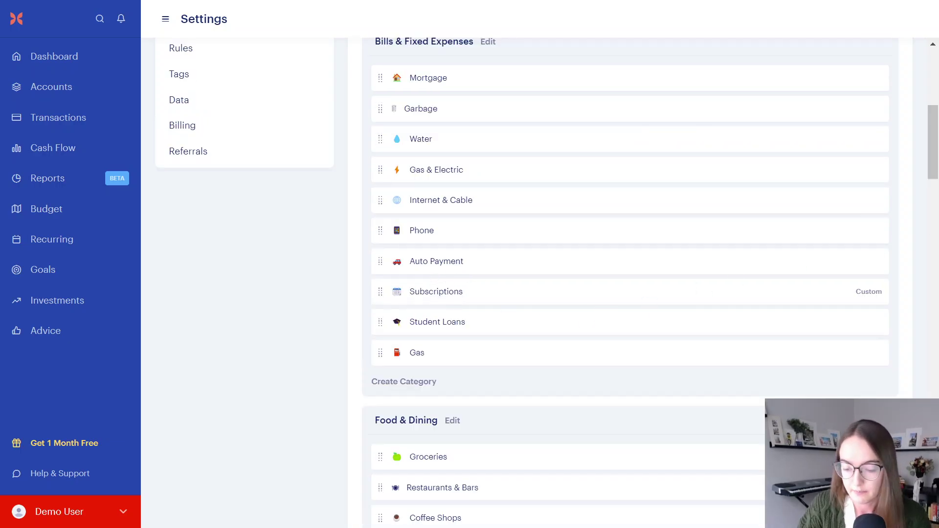
{"action": "scroll", "coordinate": [630, 284], "scroll_direction": "down", "scroll_amount": 9}
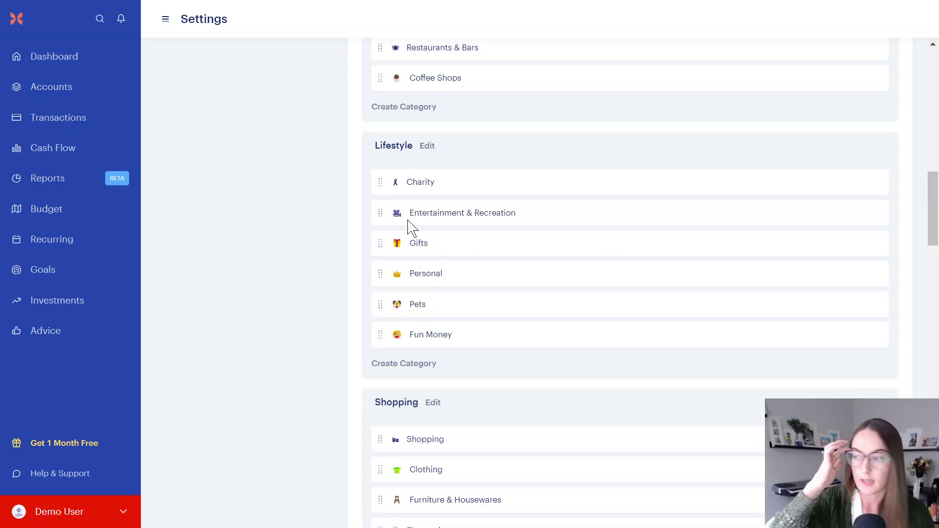
{"action": "scroll", "coordinate": [623, 199], "scroll_direction": "up", "scroll_amount": 8}
{"action": "scroll", "coordinate": [765, 229], "scroll_direction": "up", "scroll_amount": 4}
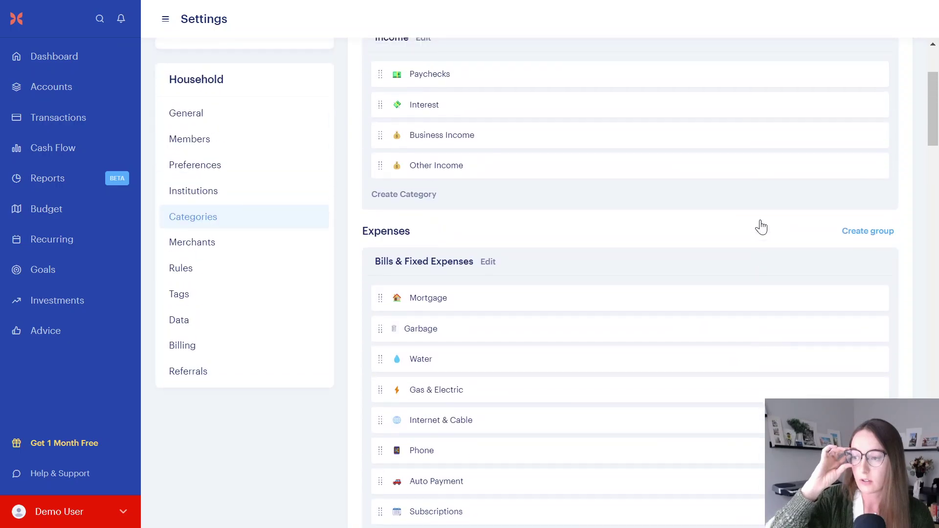
{"action": "scroll", "coordinate": [758, 225], "scroll_direction": "down", "scroll_amount": 2}
{"action": "left_click", "coordinate": [868, 159]}
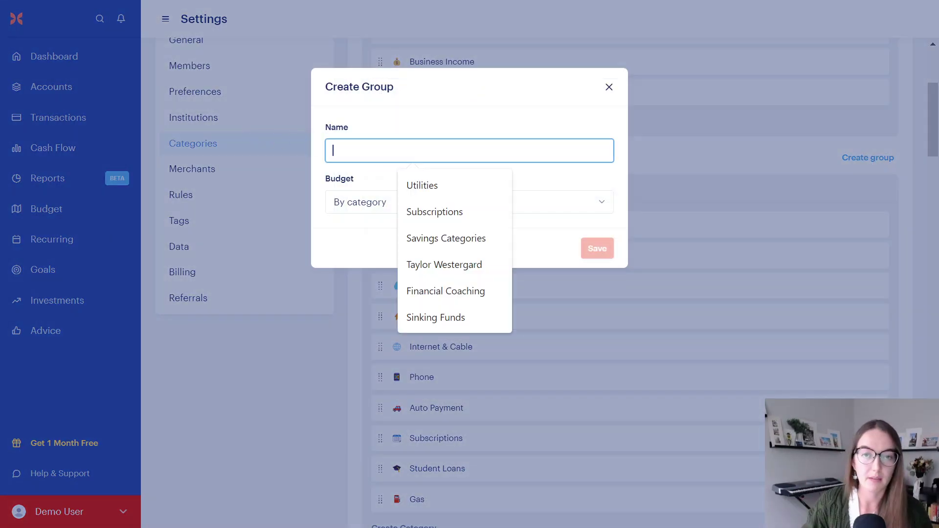
{"action": "left_click", "coordinate": [608, 88]}
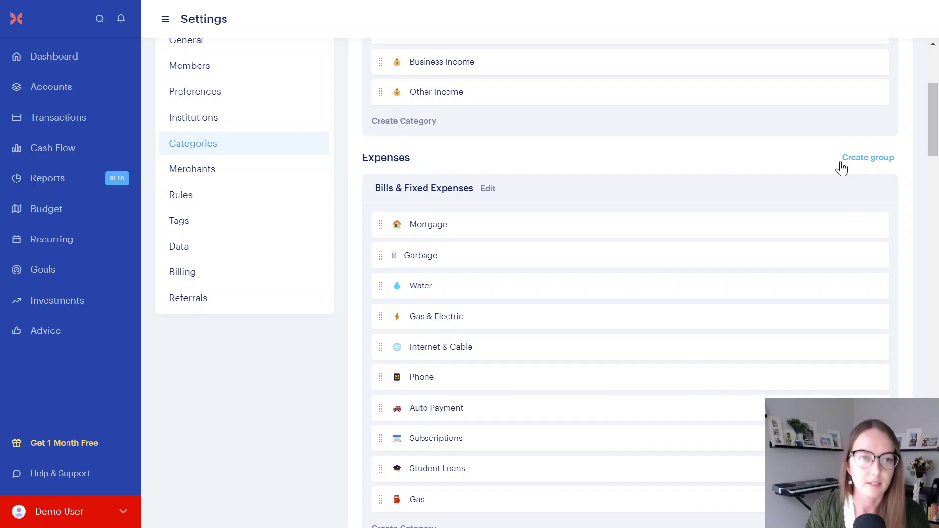
Step: Create a new expense group named "Partner 1 Expenses" that is budgeted by category, and save it
{"action": "left_click", "coordinate": [870, 160]}
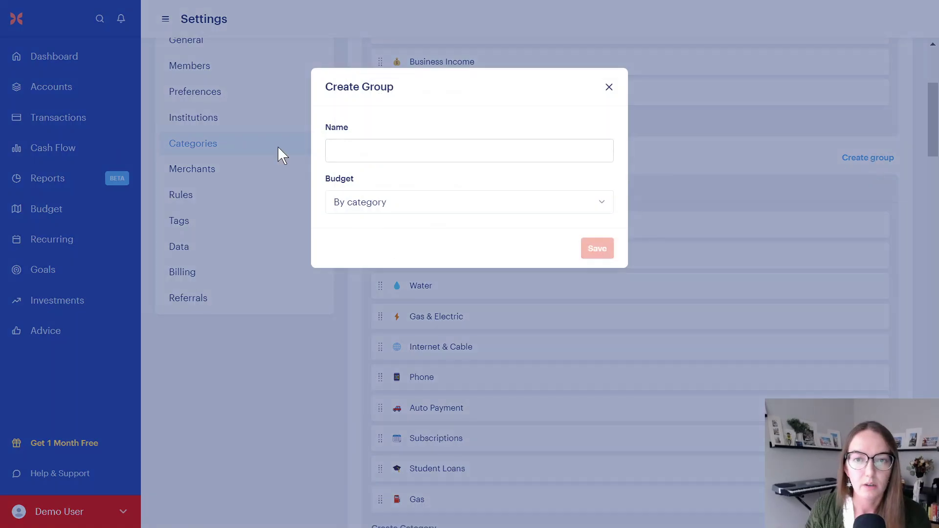
{"action": "left_click", "coordinate": [493, 118]}
{"action": "left_click", "coordinate": [497, 151]}
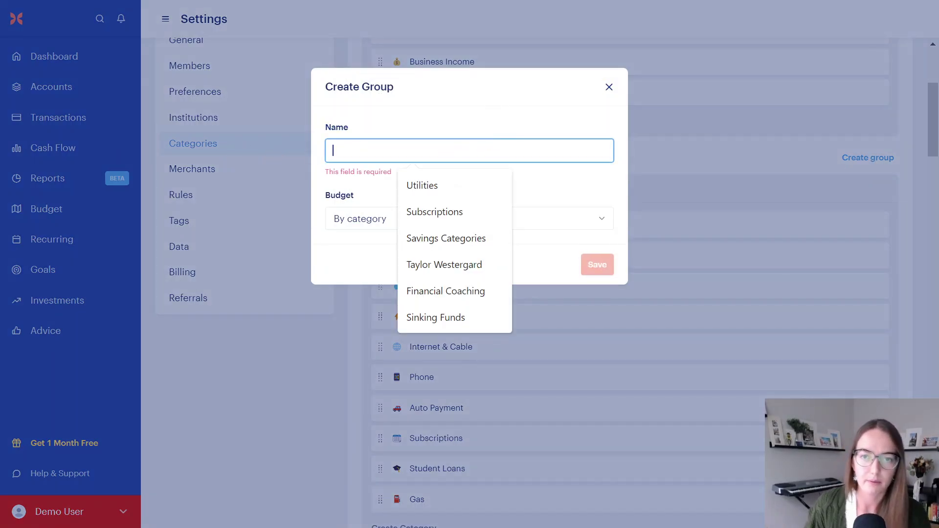
{"action": "type", "text": "Partner 1"}
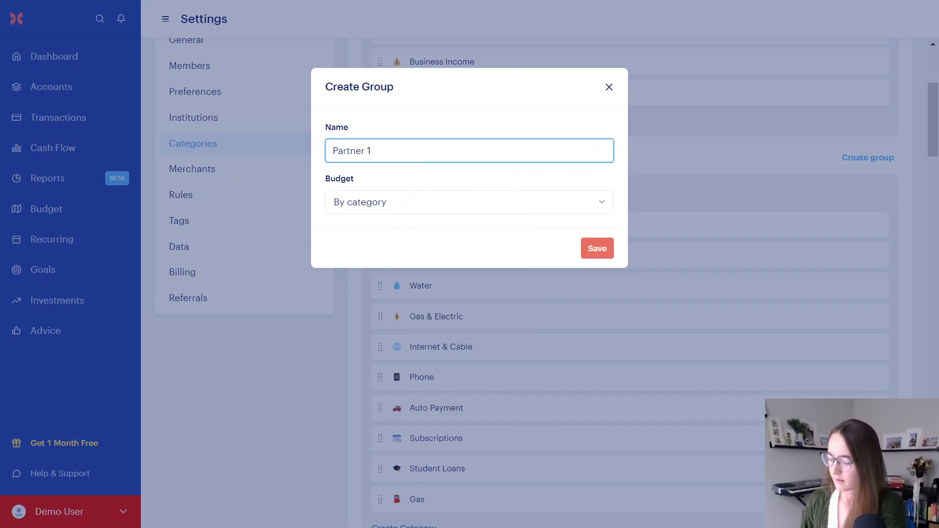
{"action": "type", "text": "Expenses"}
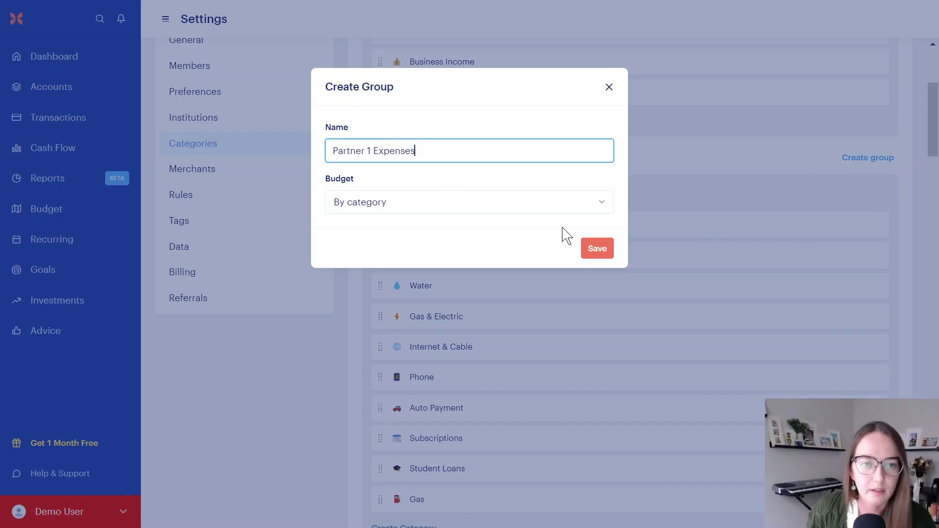
{"action": "left_click", "coordinate": [598, 258]}
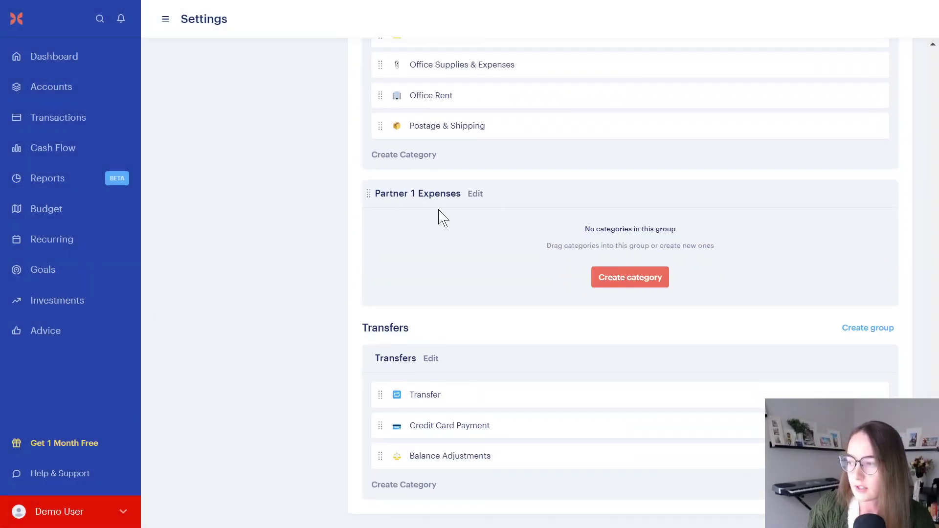
Step: View the new-category form for the Partner 1 Expenses group, close it without saving, and review the existing expense categories
{"action": "left_click", "coordinate": [618, 276]}
{"action": "left_click", "coordinate": [610, 87]}
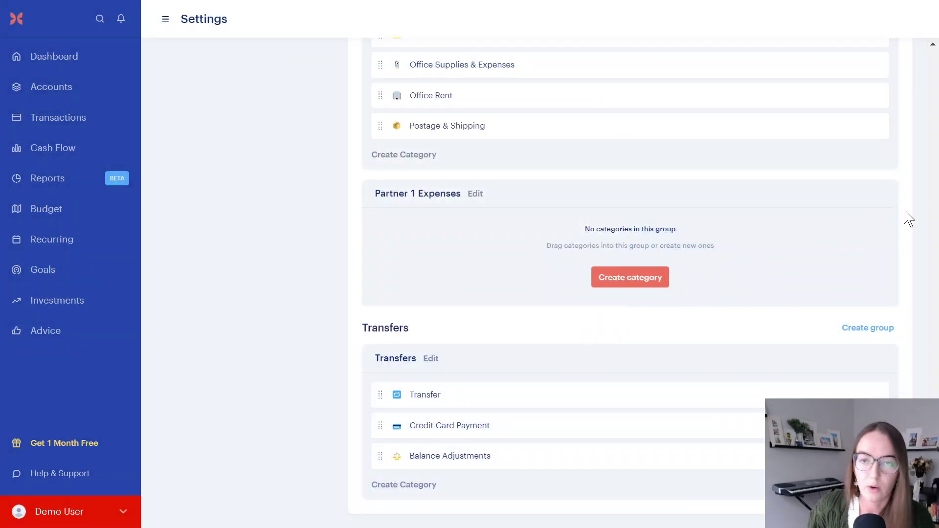
{"action": "scroll", "coordinate": [489, 249], "scroll_direction": "up", "scroll_amount": 20}
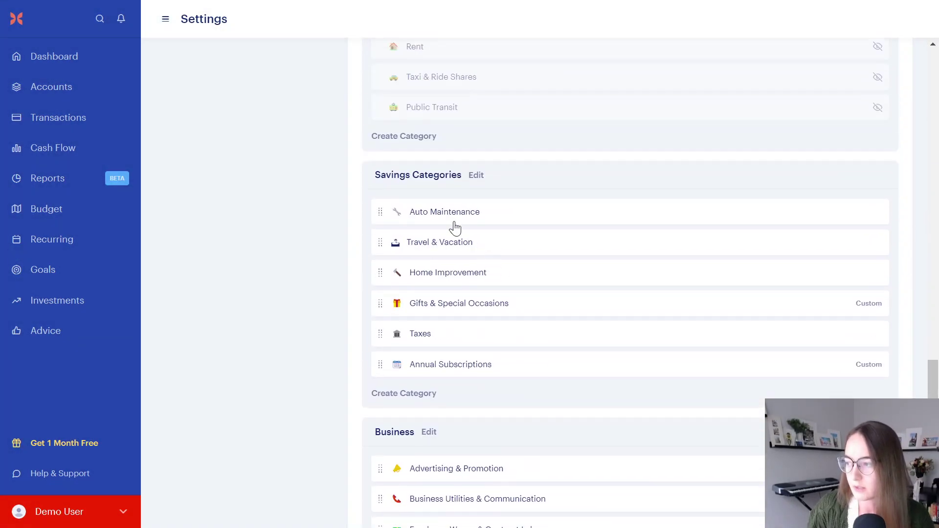
{"action": "scroll", "coordinate": [455, 227], "scroll_direction": "up", "scroll_amount": 15}
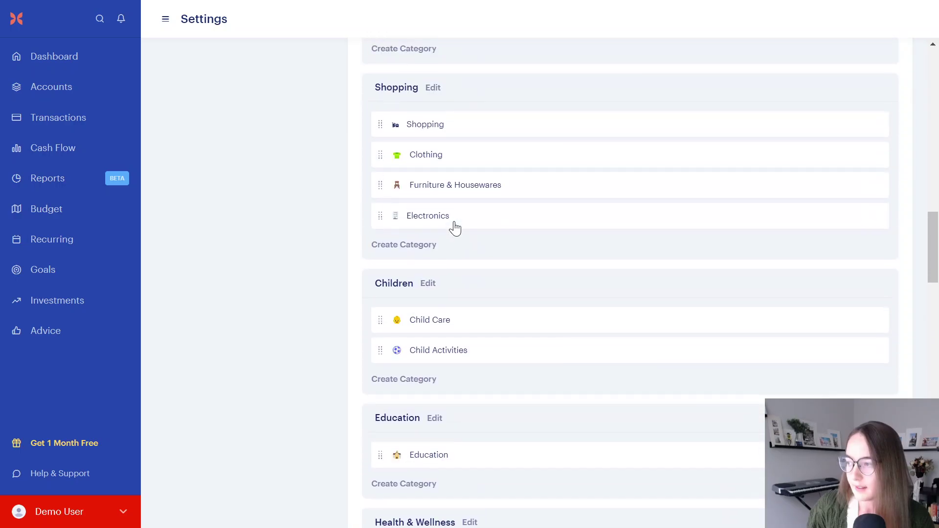
{"action": "scroll", "coordinate": [455, 229], "scroll_direction": "up", "scroll_amount": 3}
{"action": "scroll", "coordinate": [455, 230], "scroll_direction": "down", "scroll_amount": 3}
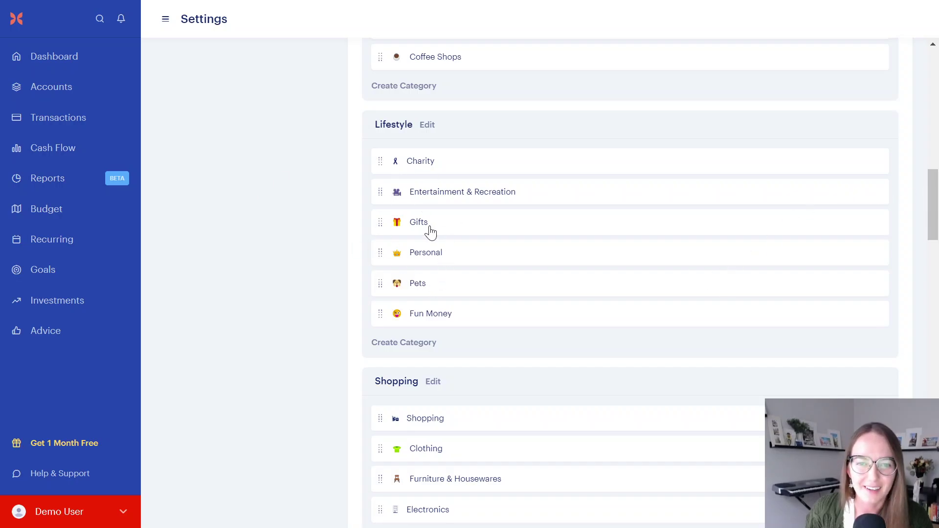
Step: Open the January 2024 budget and review the Food & Dining and Lifestyle expense groups
{"action": "left_click", "coordinate": [29, 209]}
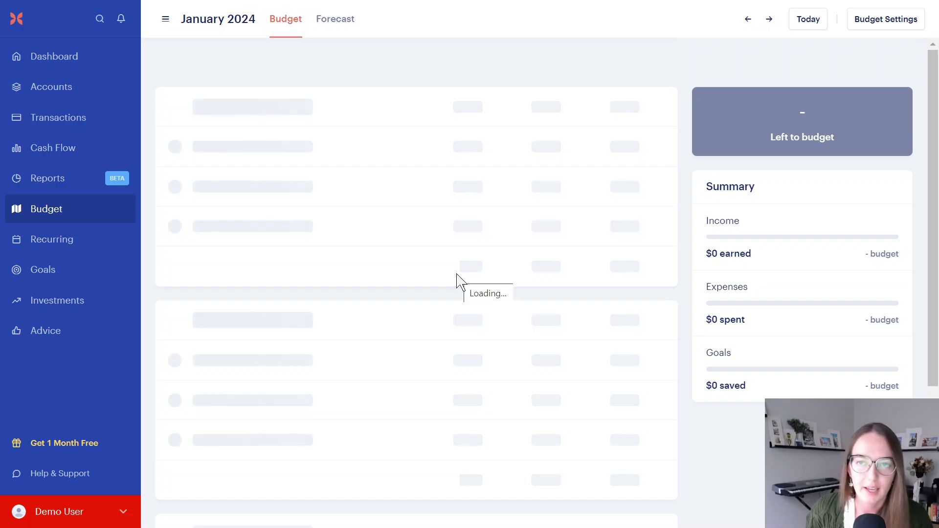
{"action": "scroll", "coordinate": [459, 276], "scroll_direction": "down", "scroll_amount": 5}
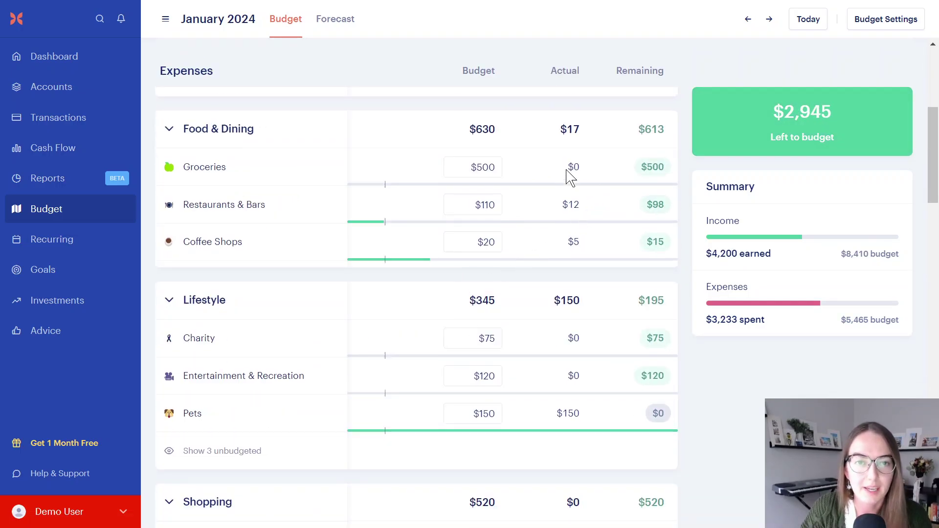